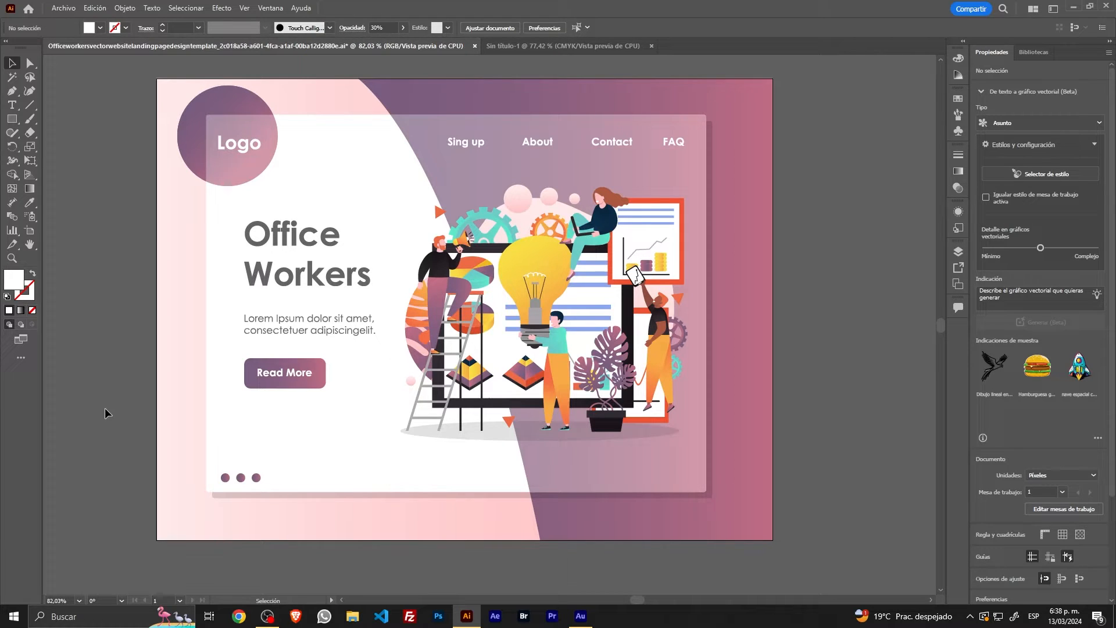
Step: Show the Layers panel and isolate the fondo layer by hiding cuadro transp and contenido
left_click(269, 8)
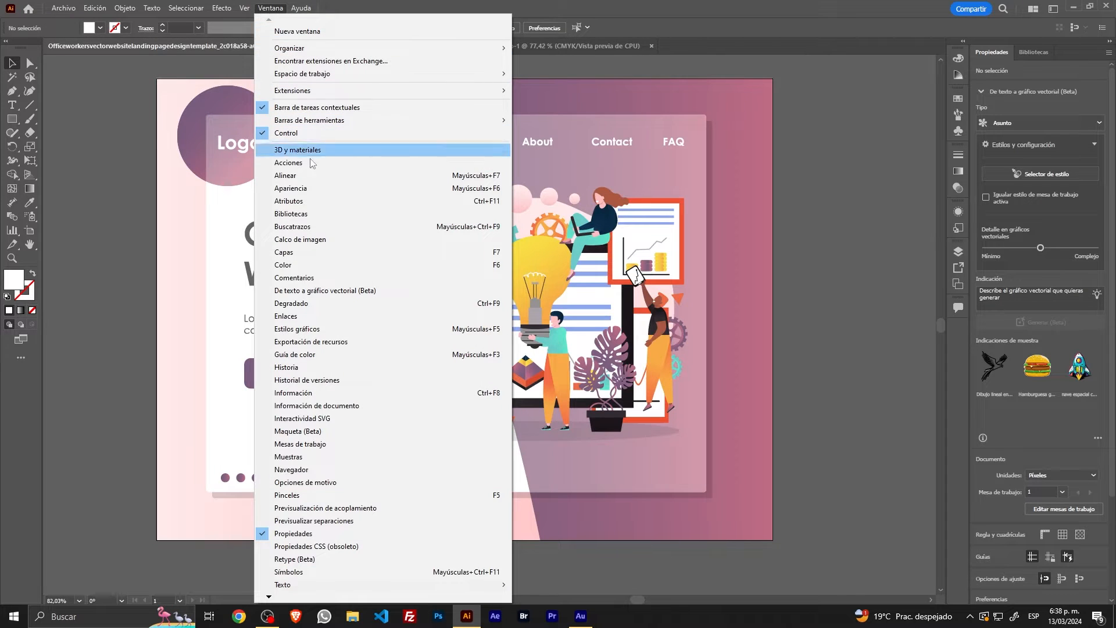
left_click(341, 252)
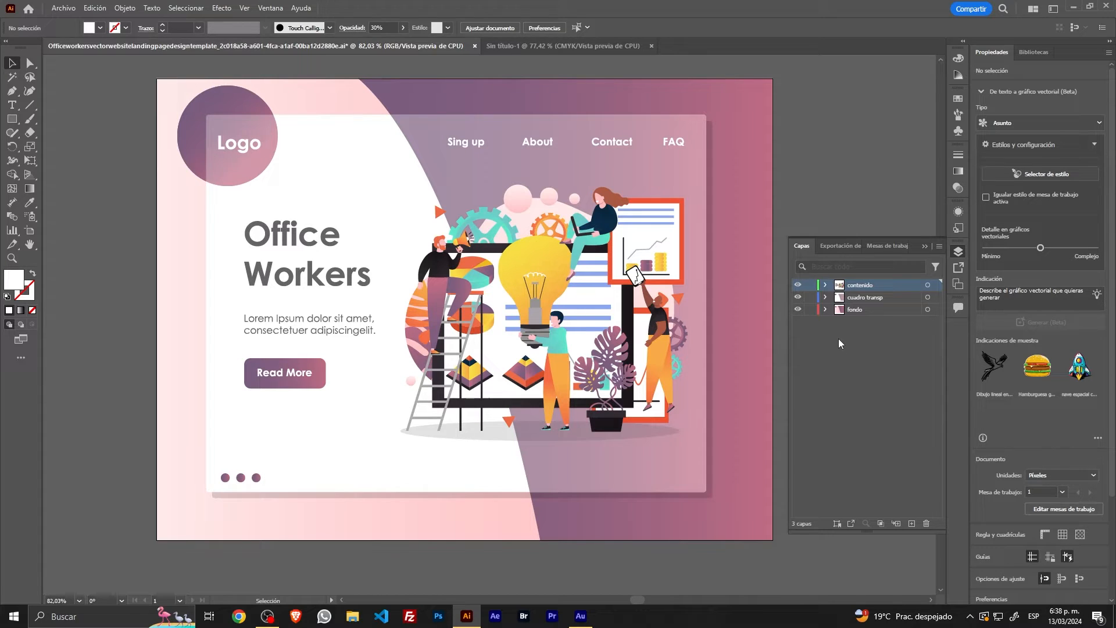
left_click(857, 314)
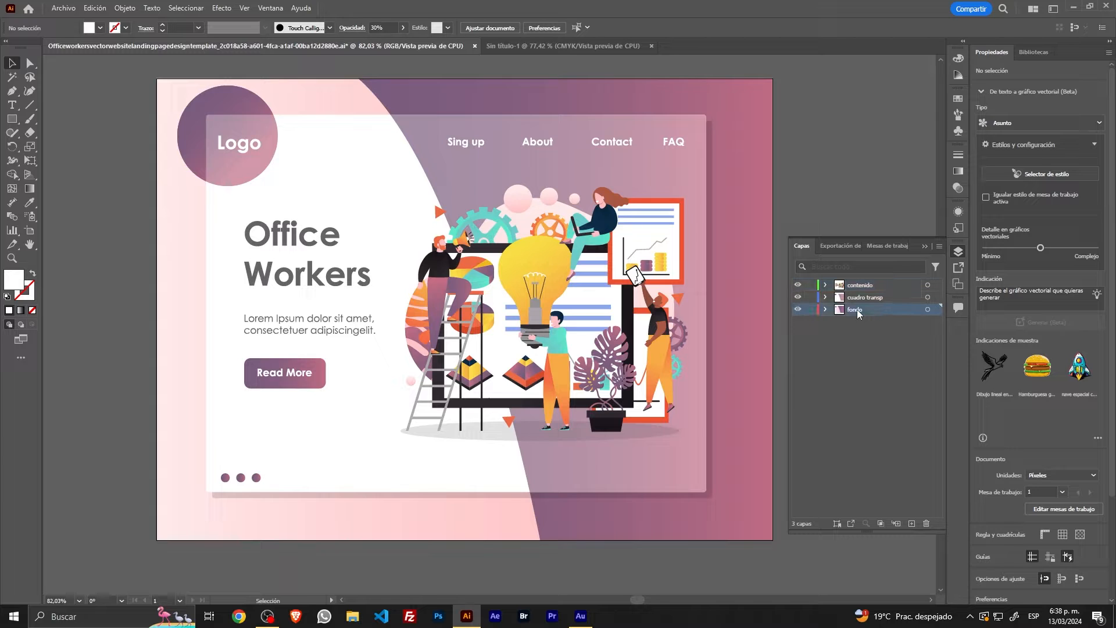
left_click(797, 297)
left_click(798, 286)
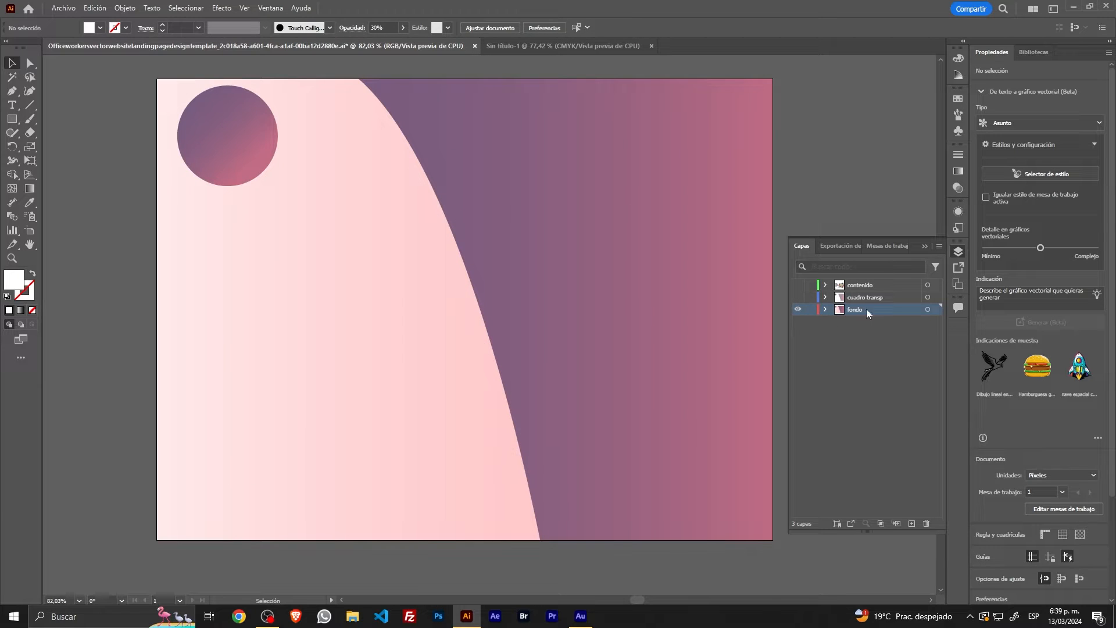
Step: Expand the fondo and cuadro transp layers to examine their objects, and make cuadro transp and contenido visible again
left_click(824, 310)
left_click(826, 298)
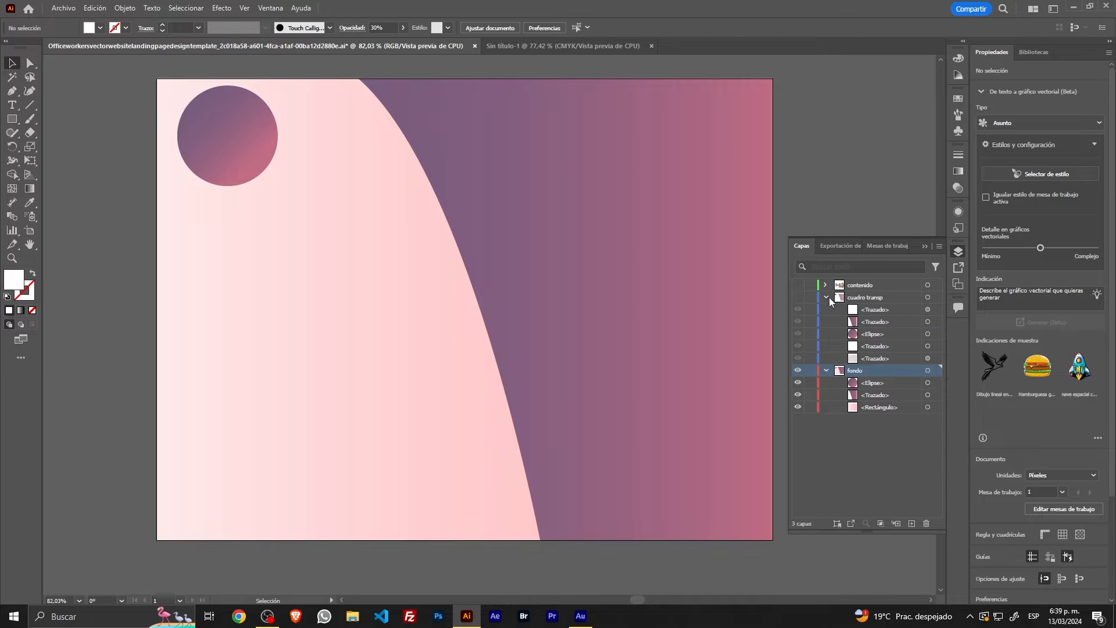
left_click(798, 296)
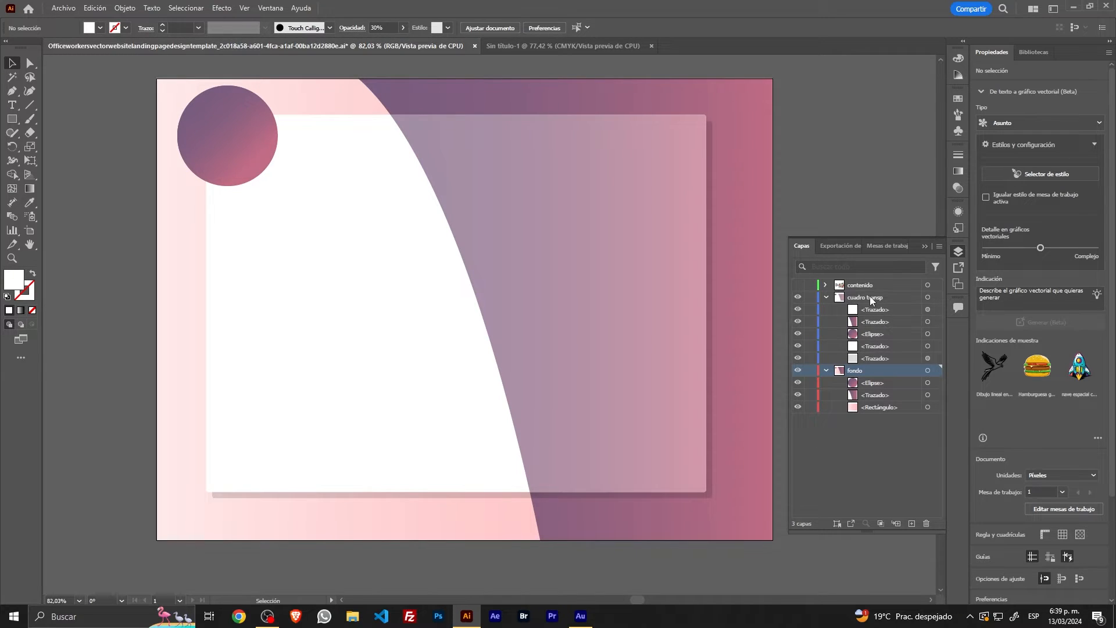
left_click(797, 284)
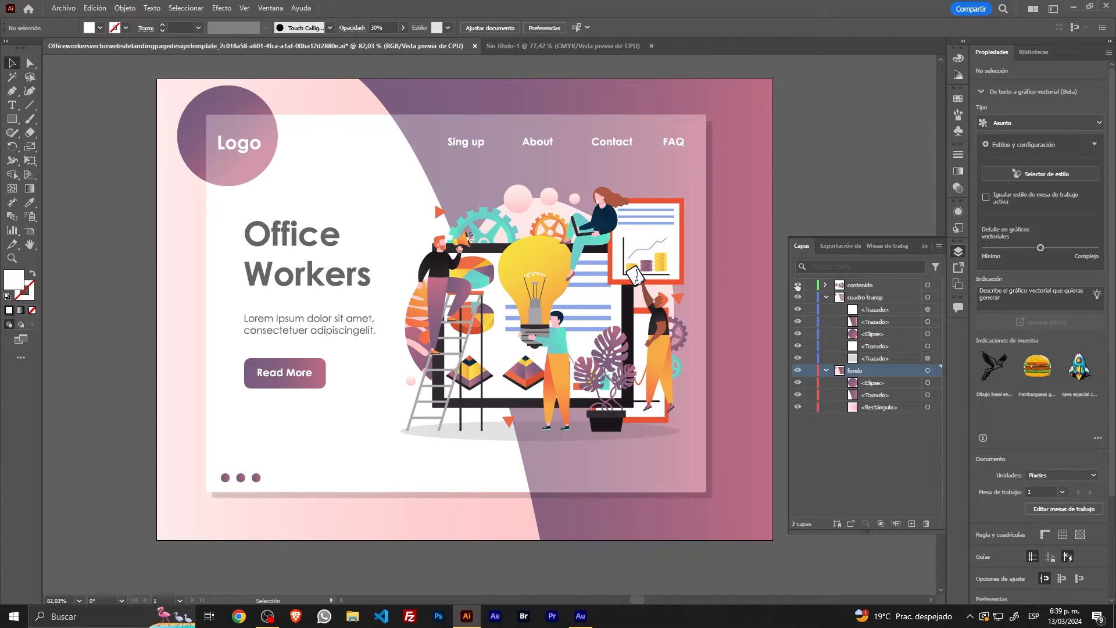
Step: Expand the contenido layer to examine its groups, and collapse the layer lists again
left_click(825, 284)
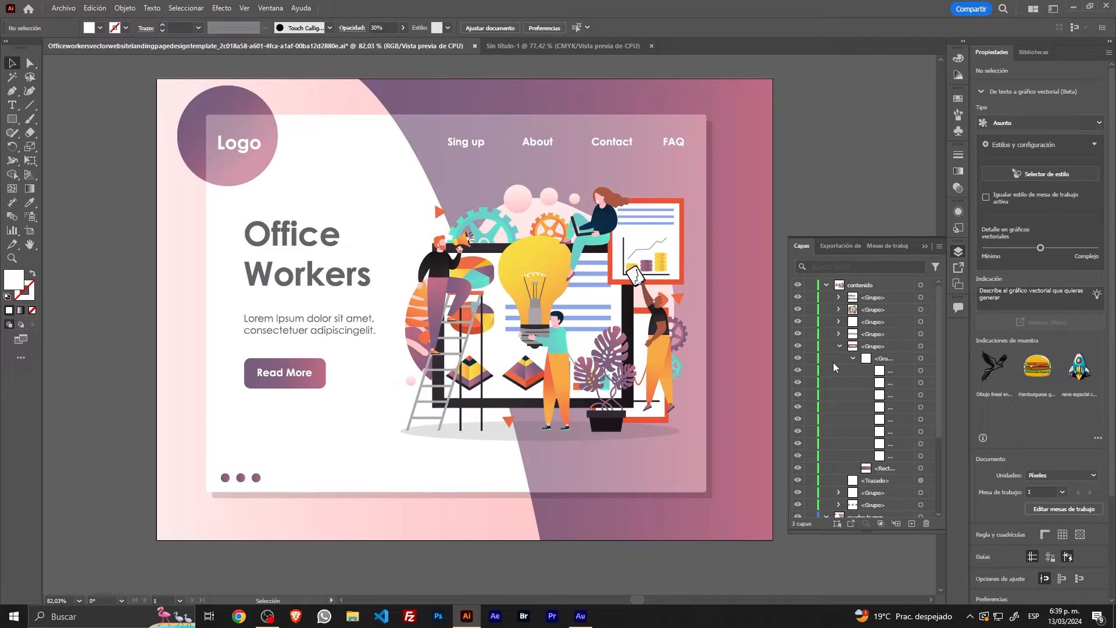
left_click(826, 284)
left_click(824, 298)
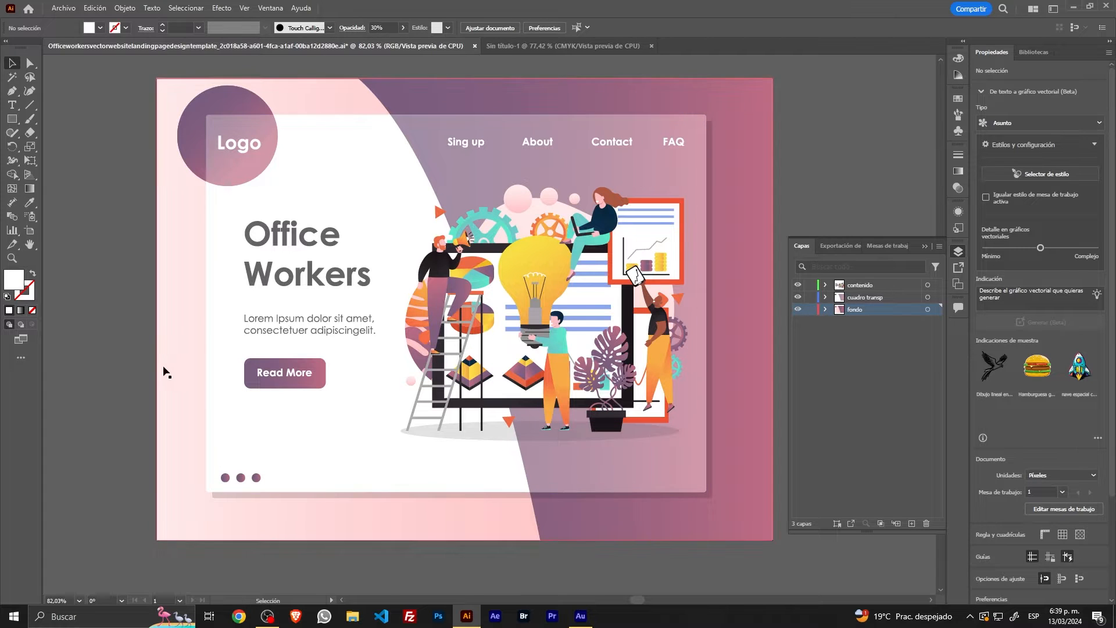
Step: In the Sin título-1 document, draw a 210 × 297 mm rectangle covering the artboard and fill it light blue
left_click(560, 46)
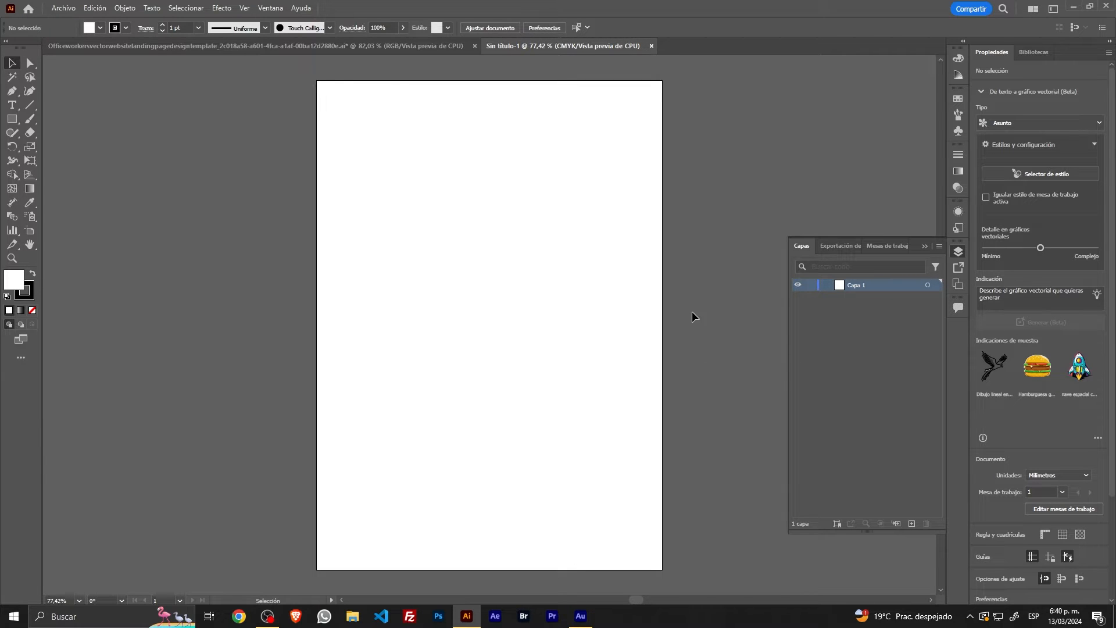
left_click(12, 118)
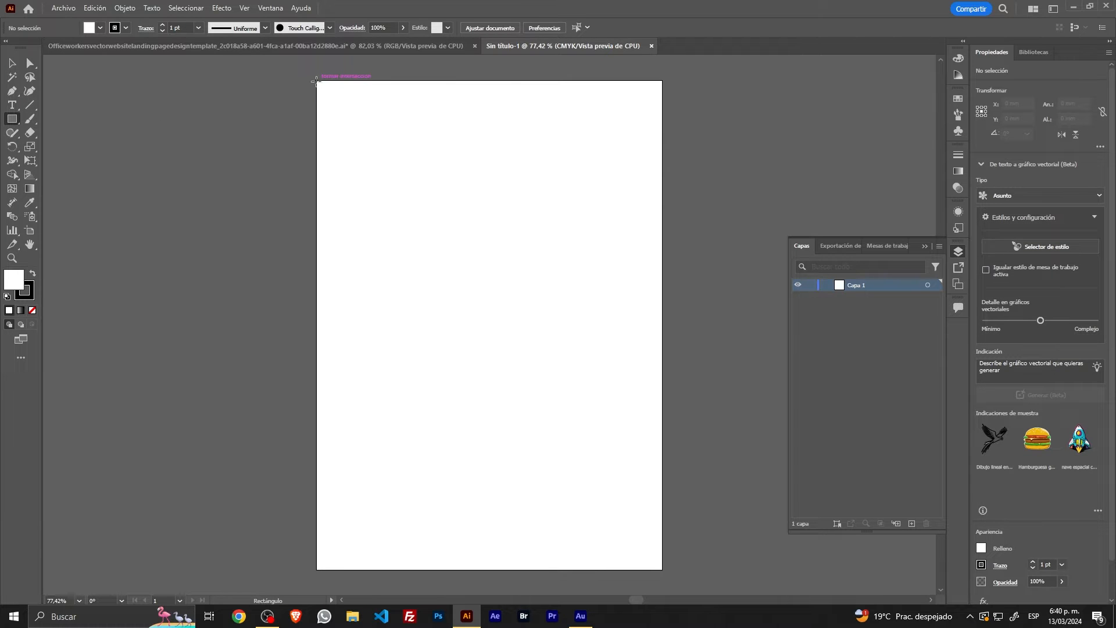
left_click_drag(322, 87, 662, 569)
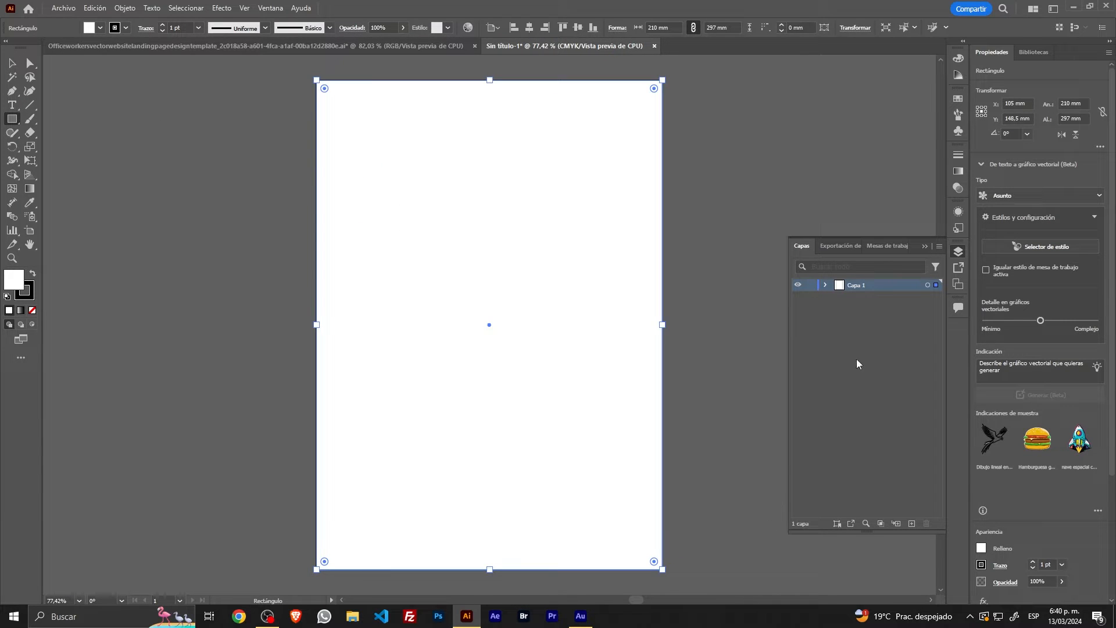
left_click(826, 284)
left_click(98, 31)
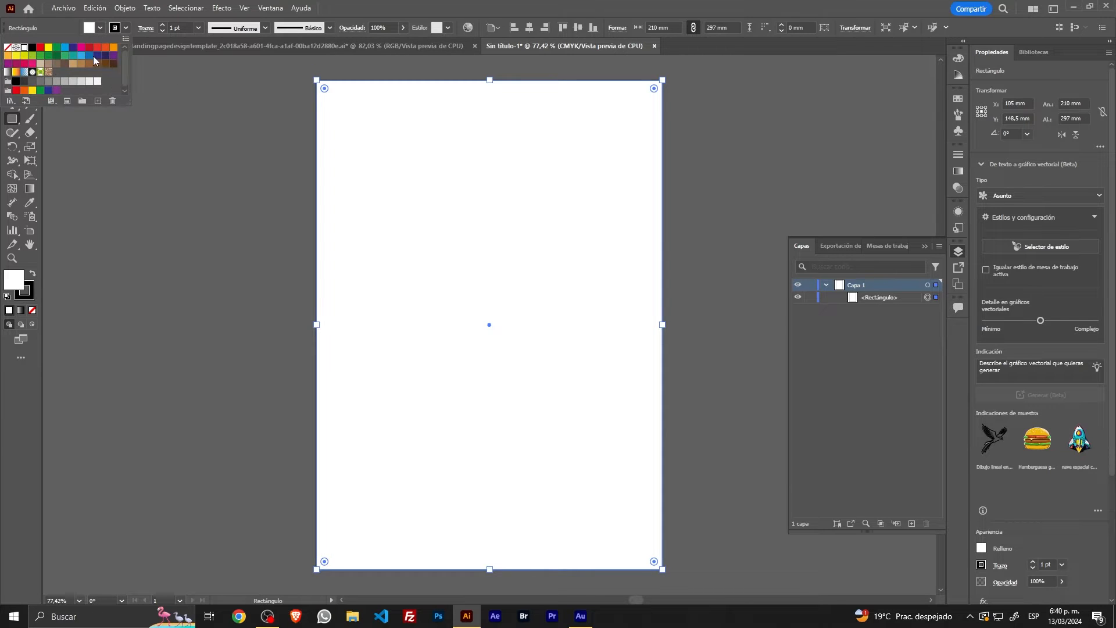
left_click(81, 55)
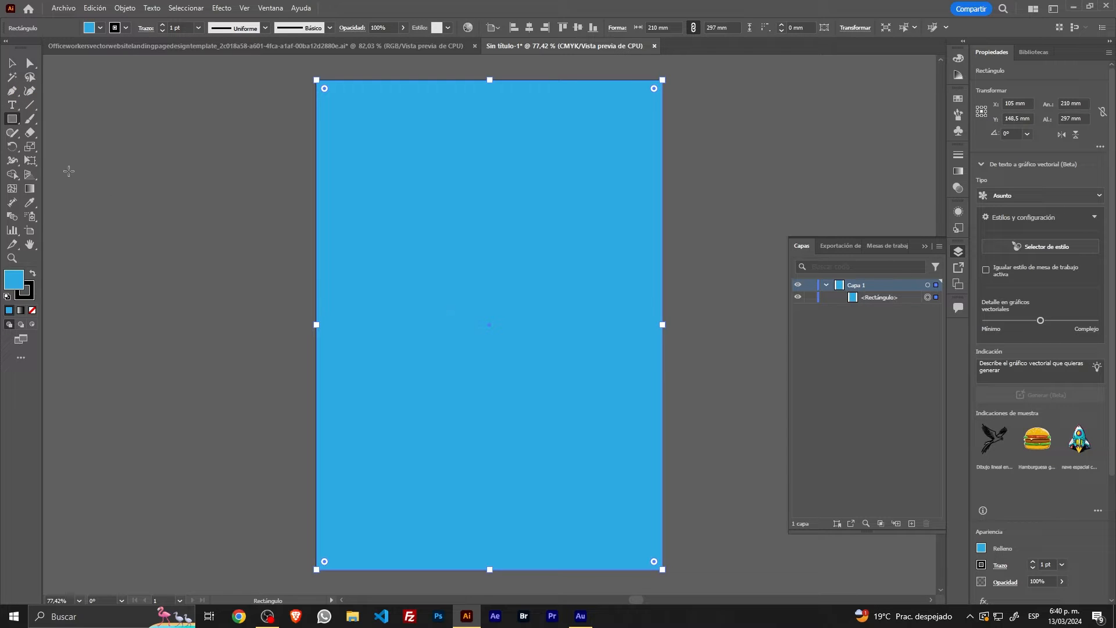
Step: Draw a red circle about 55 mm in diameter near the artboard's upper-left corner
left_click(13, 120)
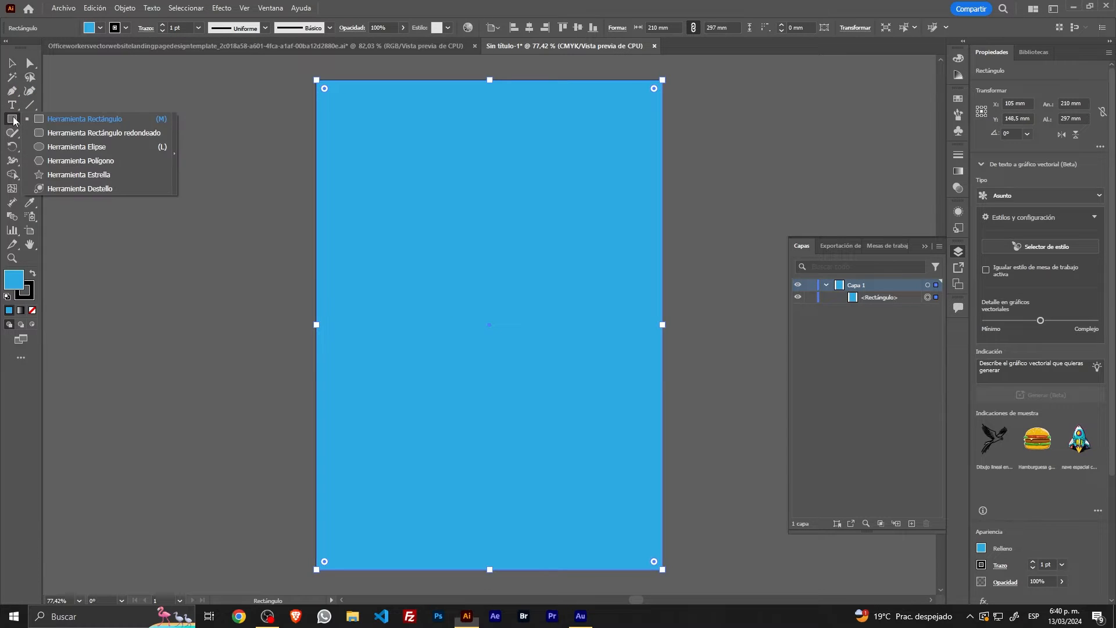
left_click(62, 146)
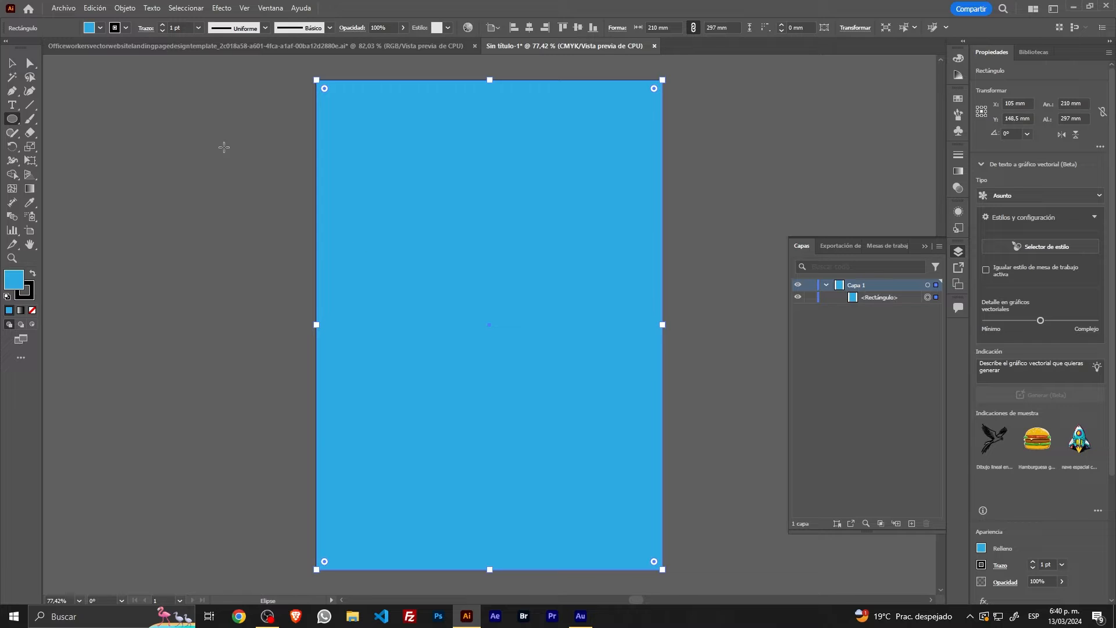
left_click(13, 62)
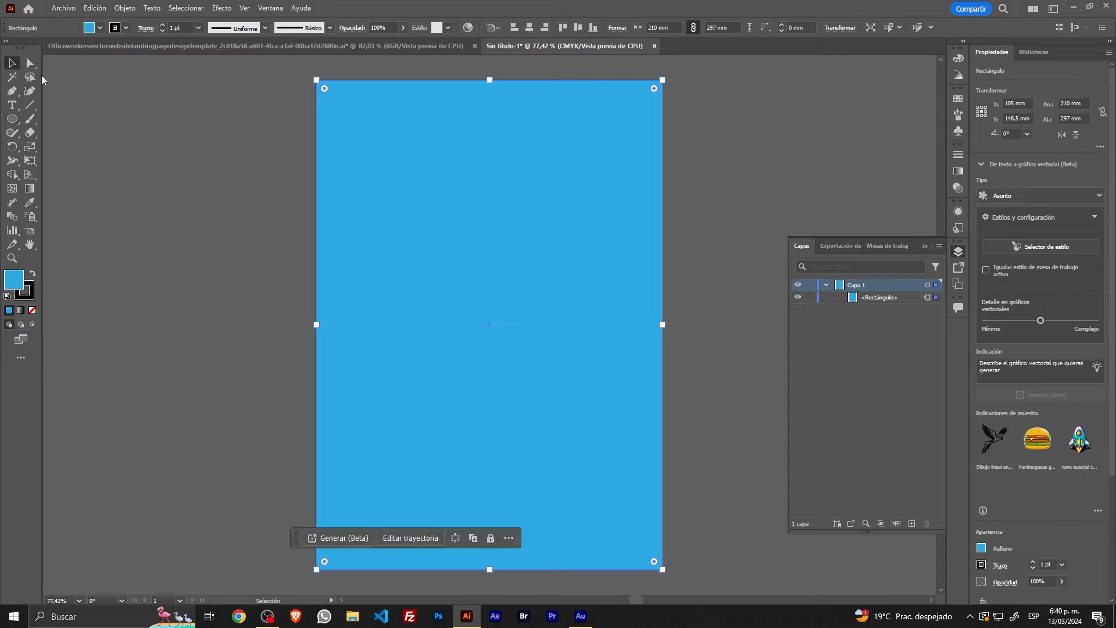
left_click(281, 155)
left_click(99, 29)
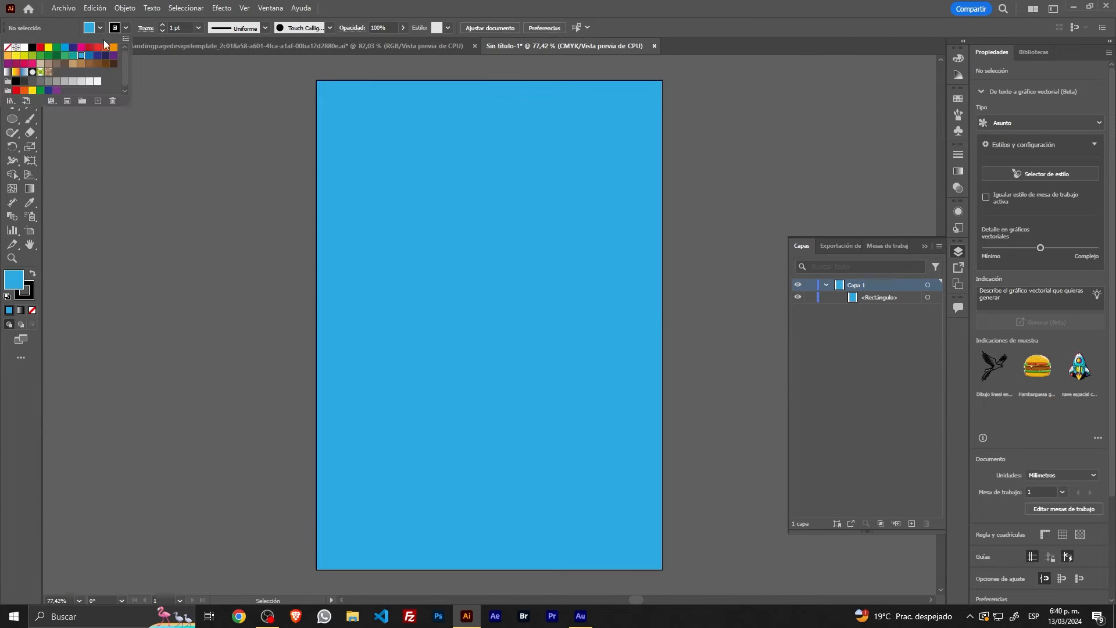
left_click(98, 49)
left_click(12, 118)
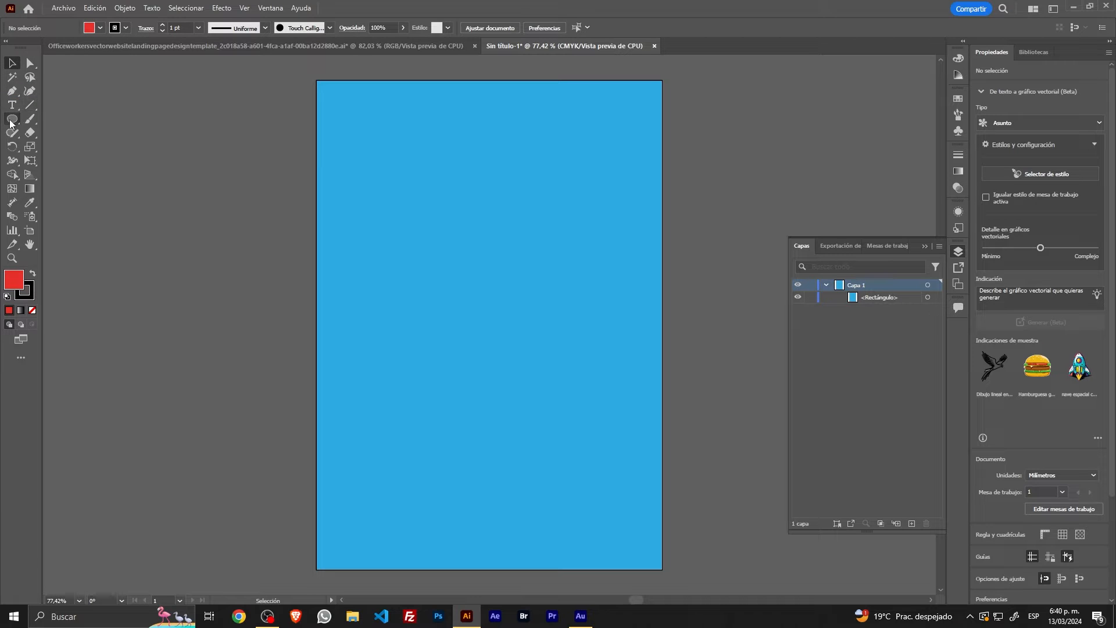
mouse_move(342, 114)
left_mouse_down()
mouse_move(382, 169)
mouse_move(432, 204)
left_mouse_up()
Step: Place two copies of the red circle diagonally down toward the artboard's lower-right area
left_click(11, 62)
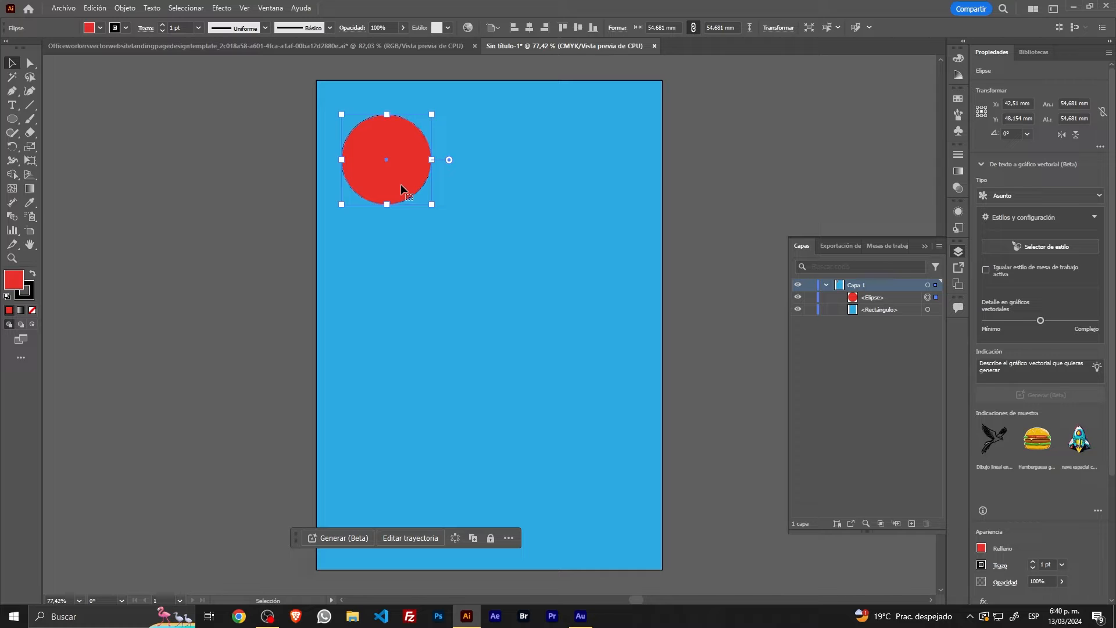
left_click_drag(401, 189, 580, 423)
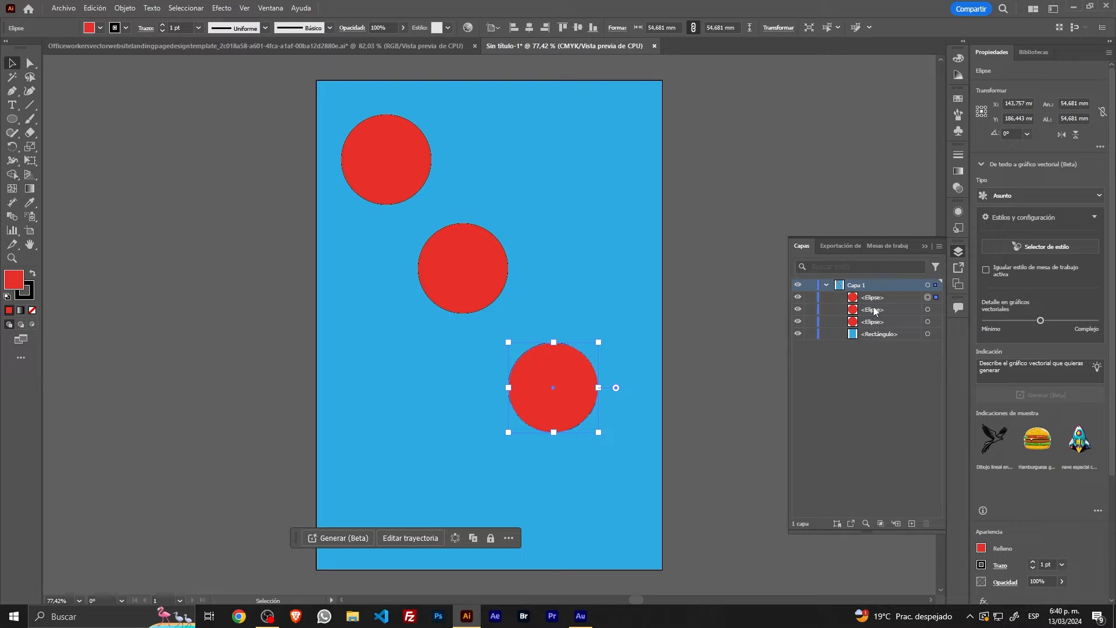
left_click(727, 301)
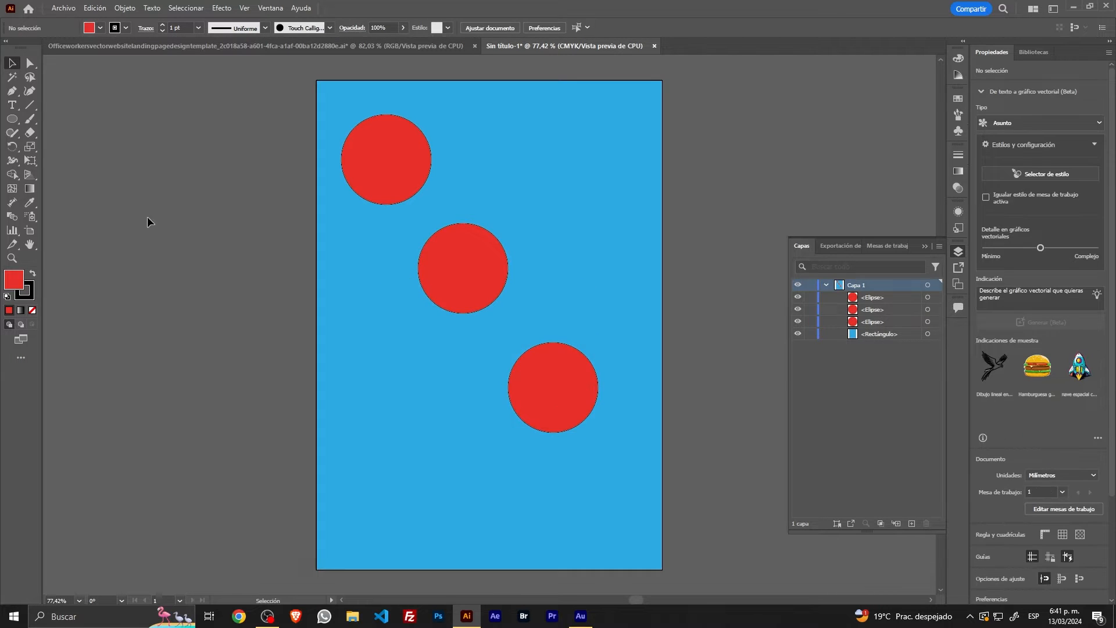
Step: Draw a rectangle about 117 × 138 mm over the red circles and fill it yellow
left_click(7, 118)
left_click_drag(7, 119, 51, 117)
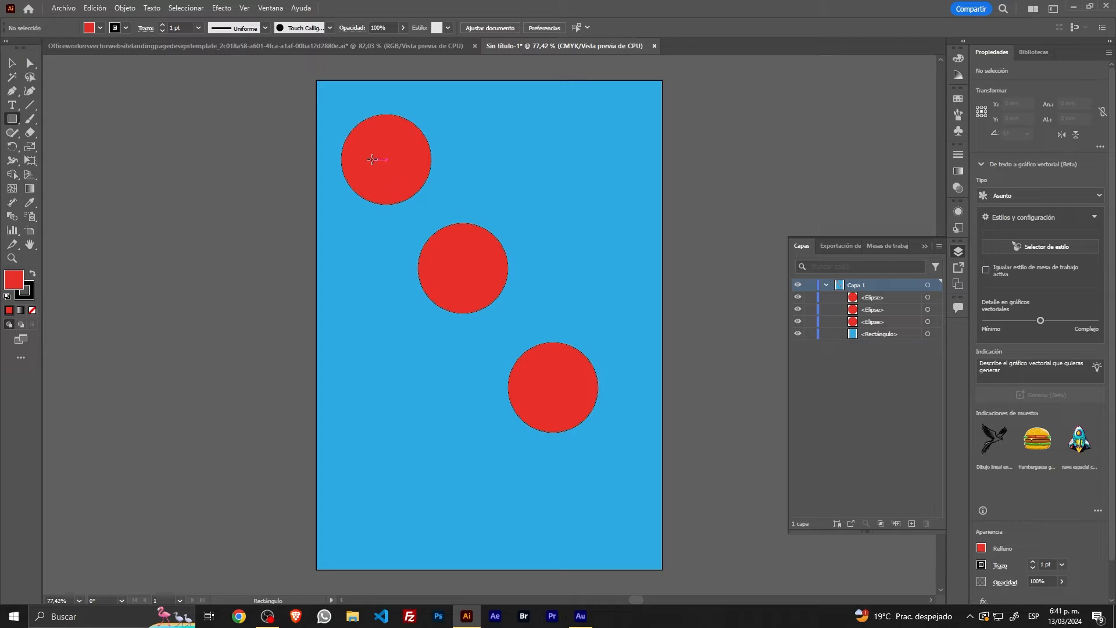
left_click_drag(372, 160, 565, 387)
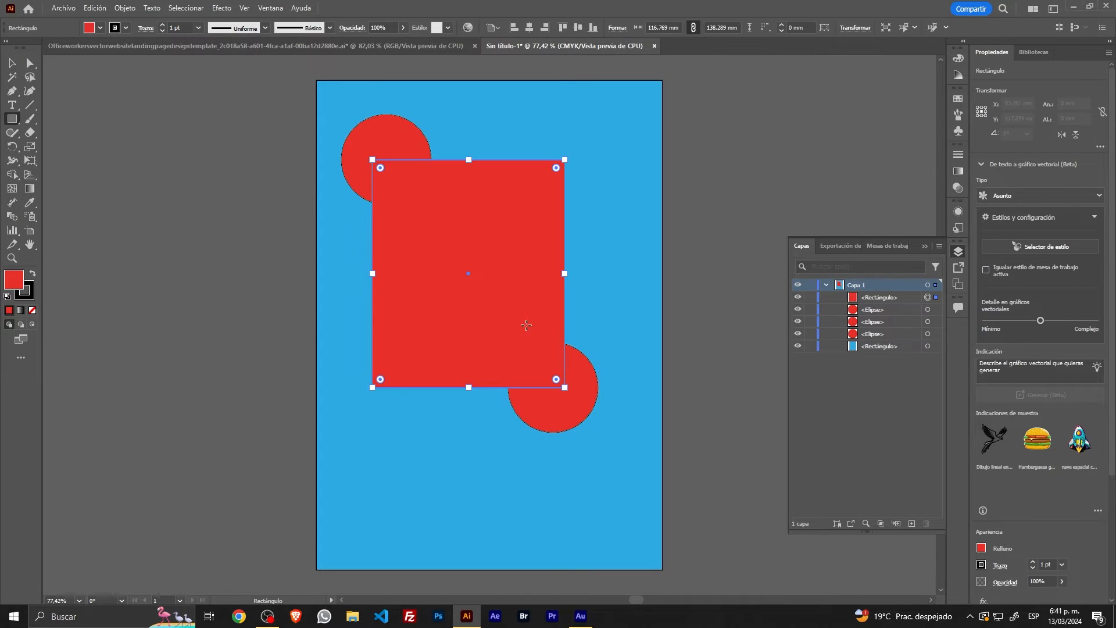
left_click(100, 28)
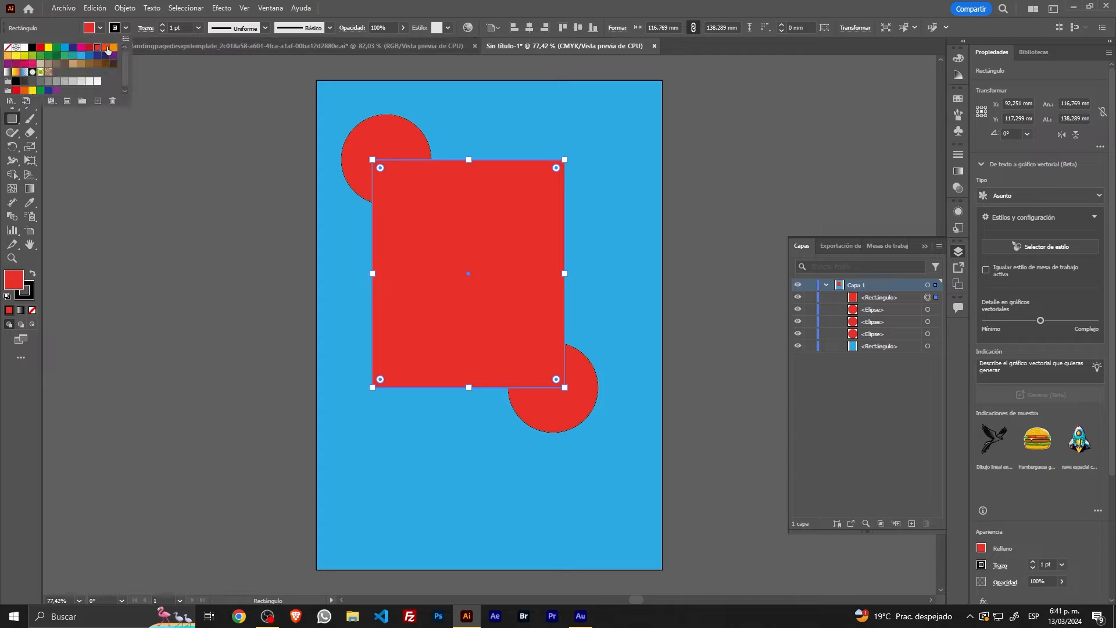
left_click(114, 48)
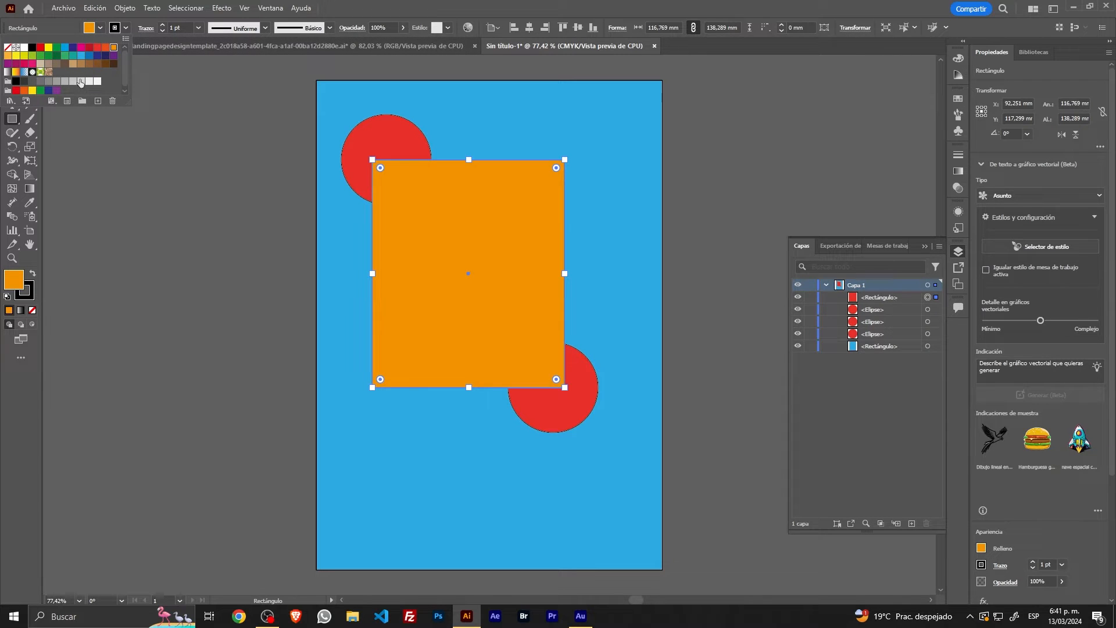
left_click(23, 55)
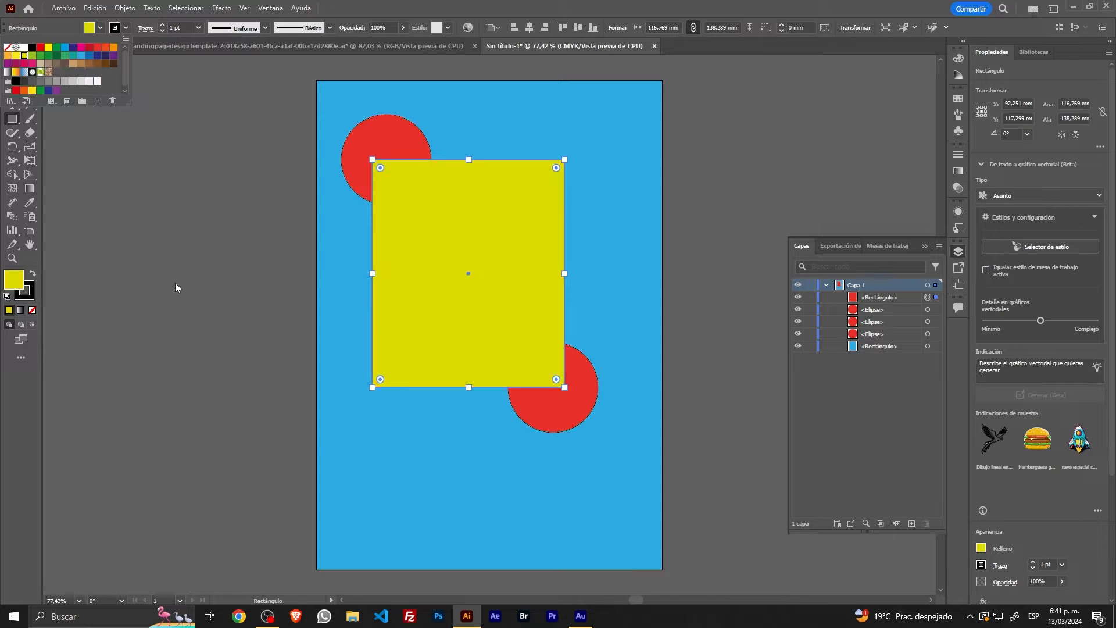
key("Escape")
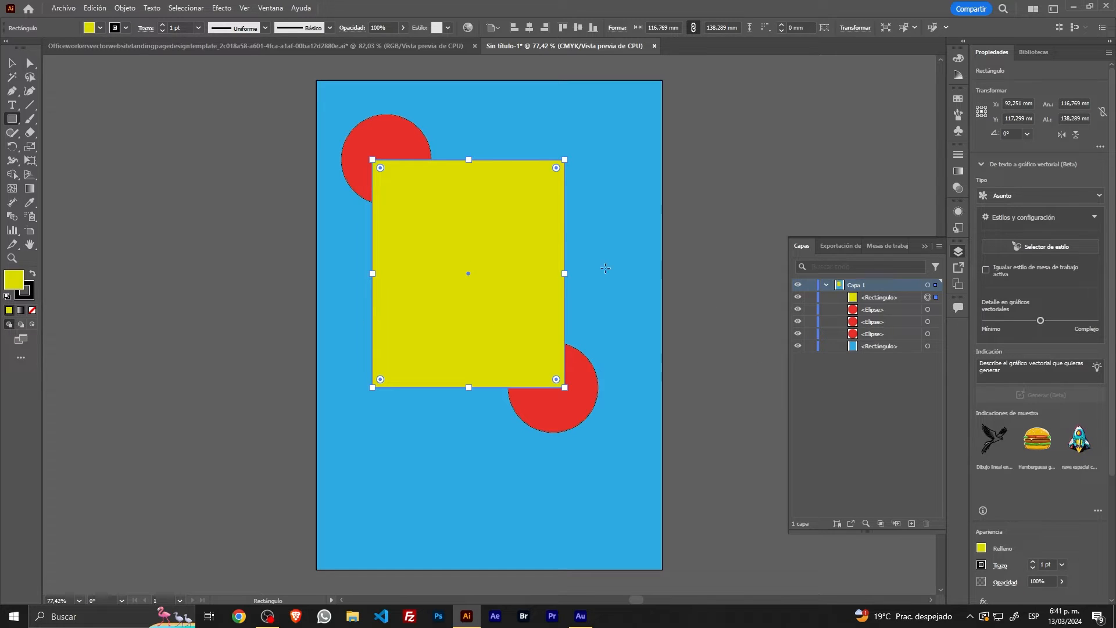
Step: Draw a white circle about 57 mm in diameter on the yellow rectangle and shift it slightly down and right
left_click(12, 63)
left_click(88, 132)
left_click_drag(6, 120, 63, 147)
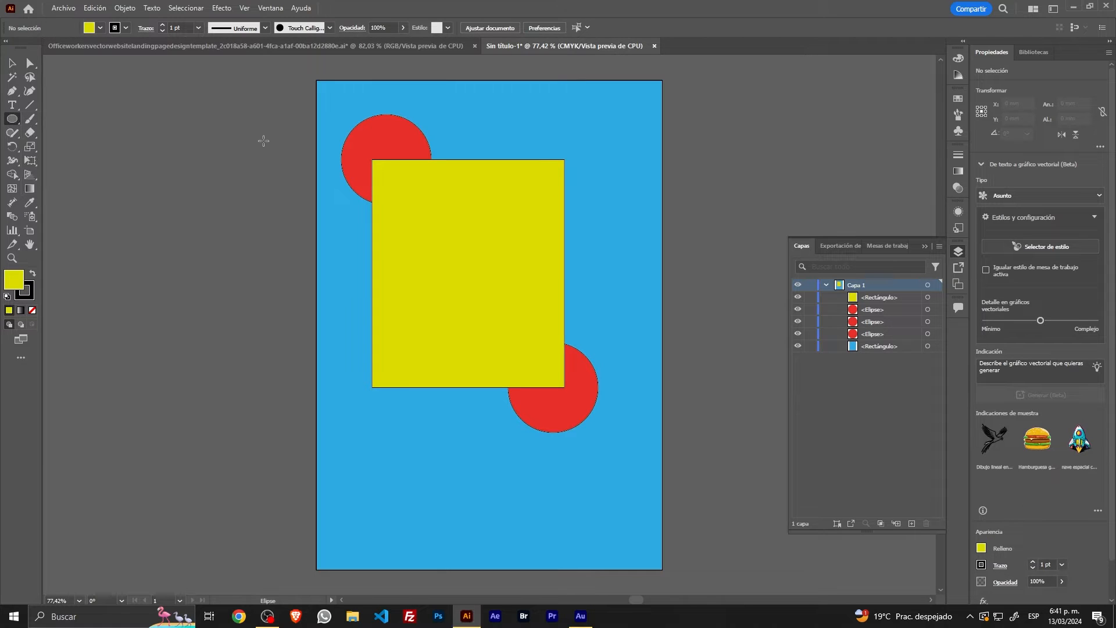
left_click(89, 29)
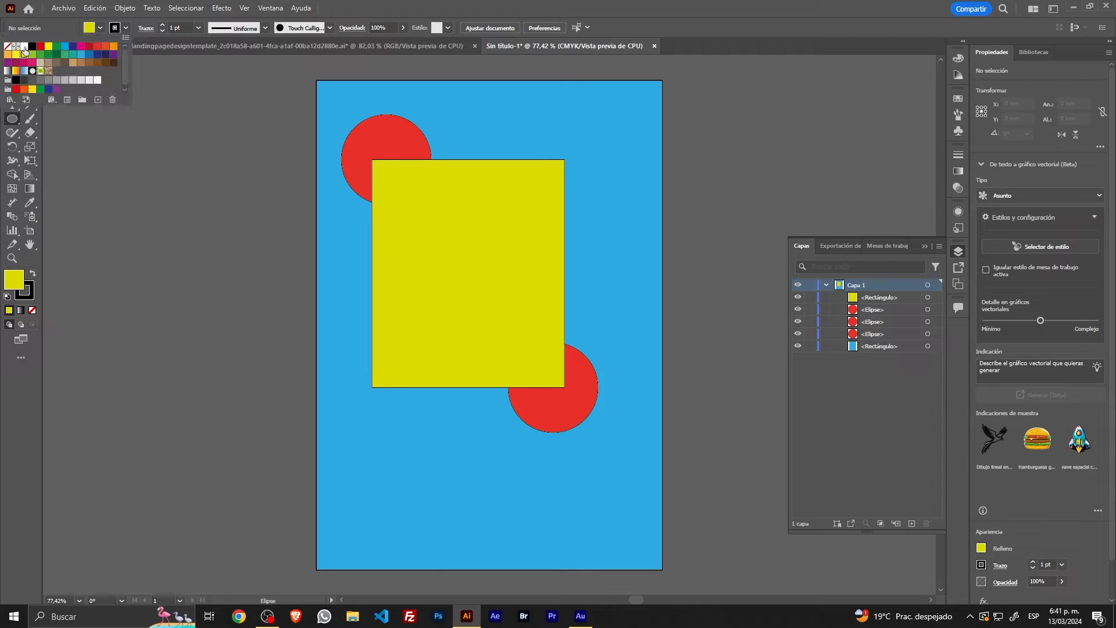
left_click(24, 46)
left_click_drag(418, 210, 513, 304)
left_click(11, 64)
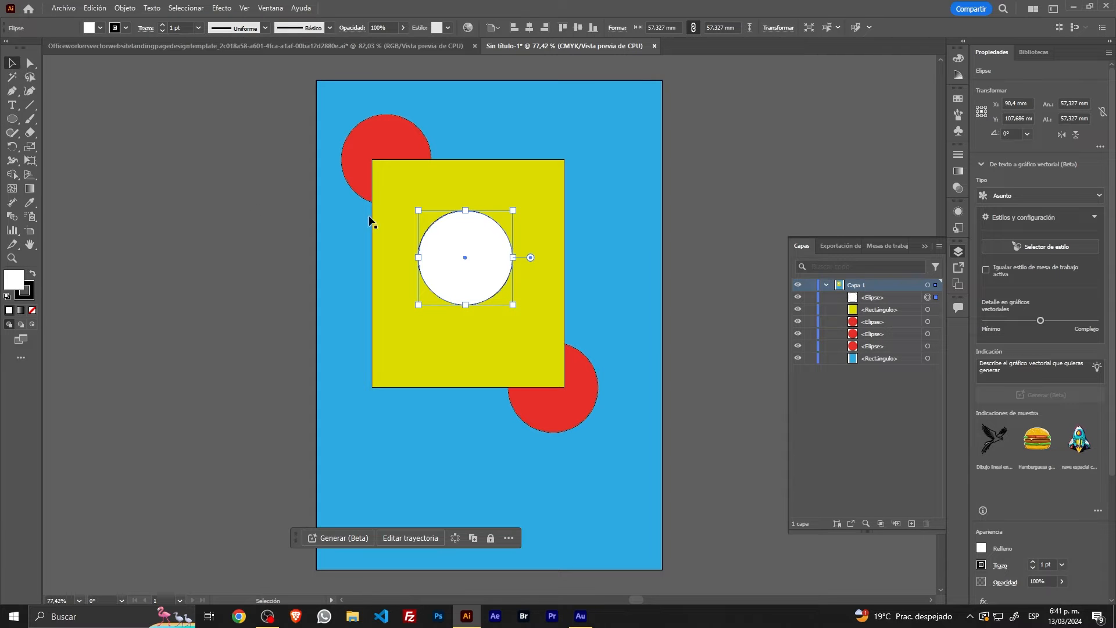
left_click_drag(473, 274, 500, 301)
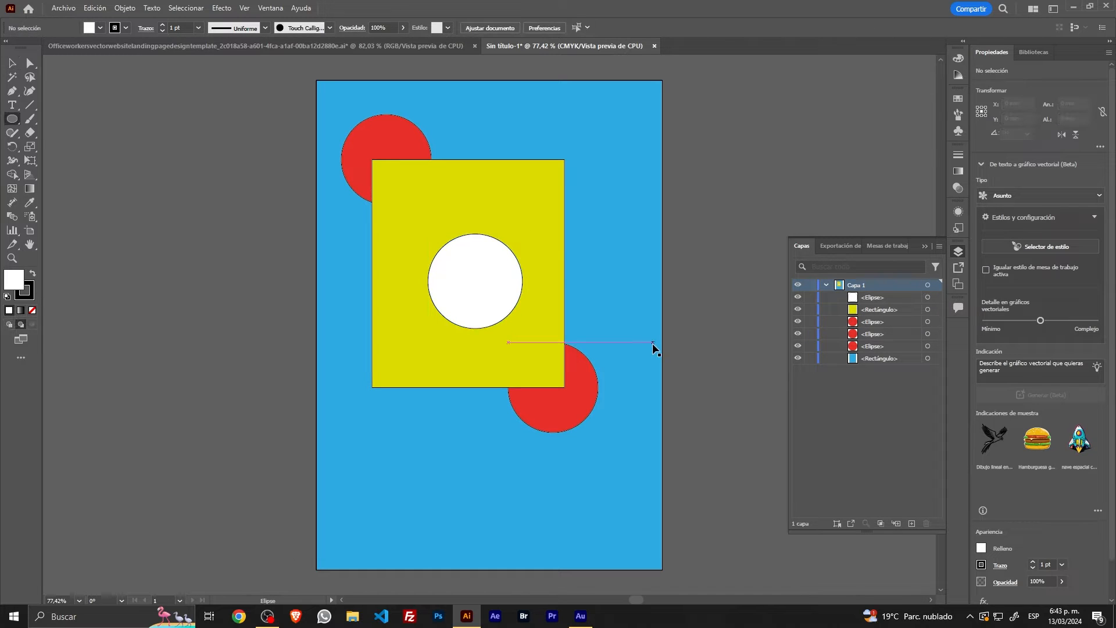
Step: Undo the white circle, the yellow rectangle and all the red circles, back to the blue background rectangle
key("ctrl+z")
key("ctrl+z")
key("ctrl+z")
key("ctrl+z")
key("ctrl+z")
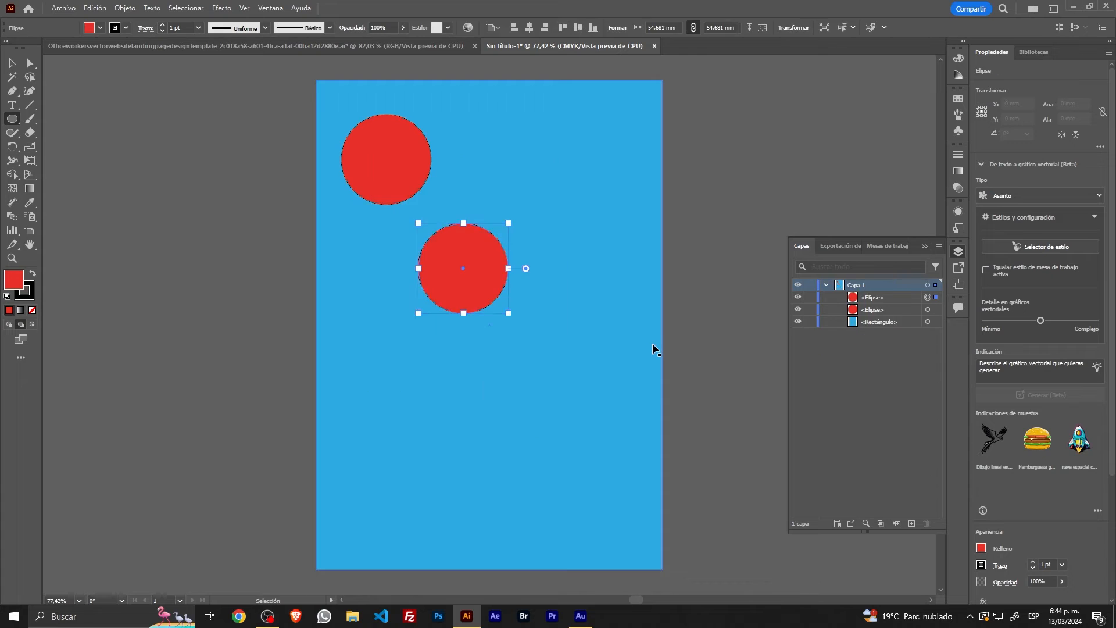
key("ctrl+z")
key("ctrl+z")
Step: Return to the Selection tool and switch the drawing mode to Draw Behind
key("v")
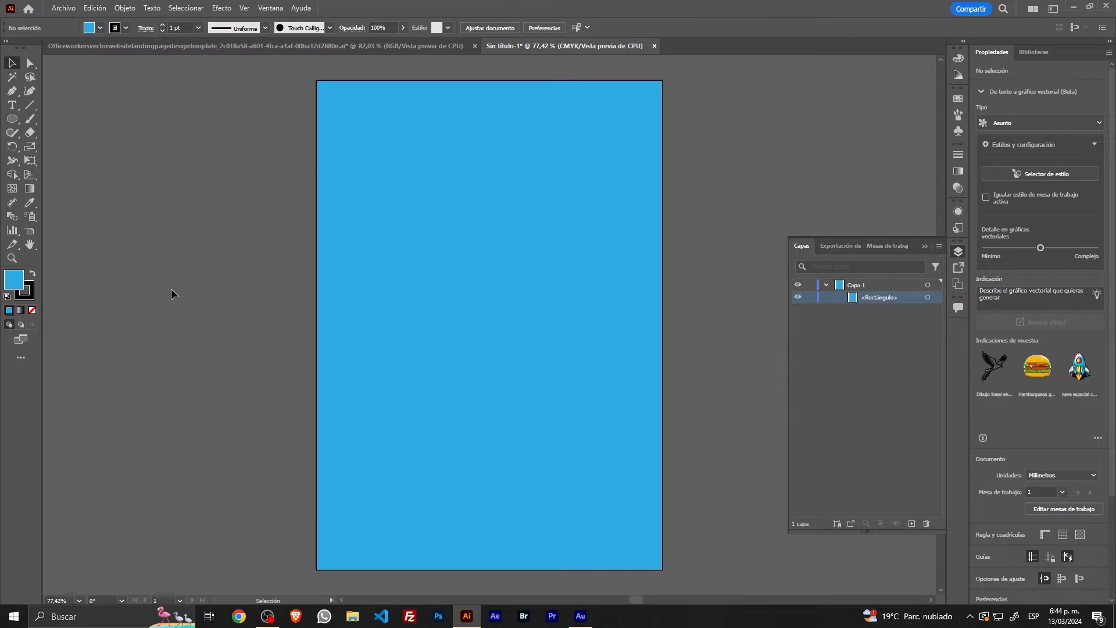
left_click(21, 325)
Step: Draw a magenta circle about 109 mm in diameter behind the blue rectangle, overlapping the artboard's left edge, and deselect it
key("l")
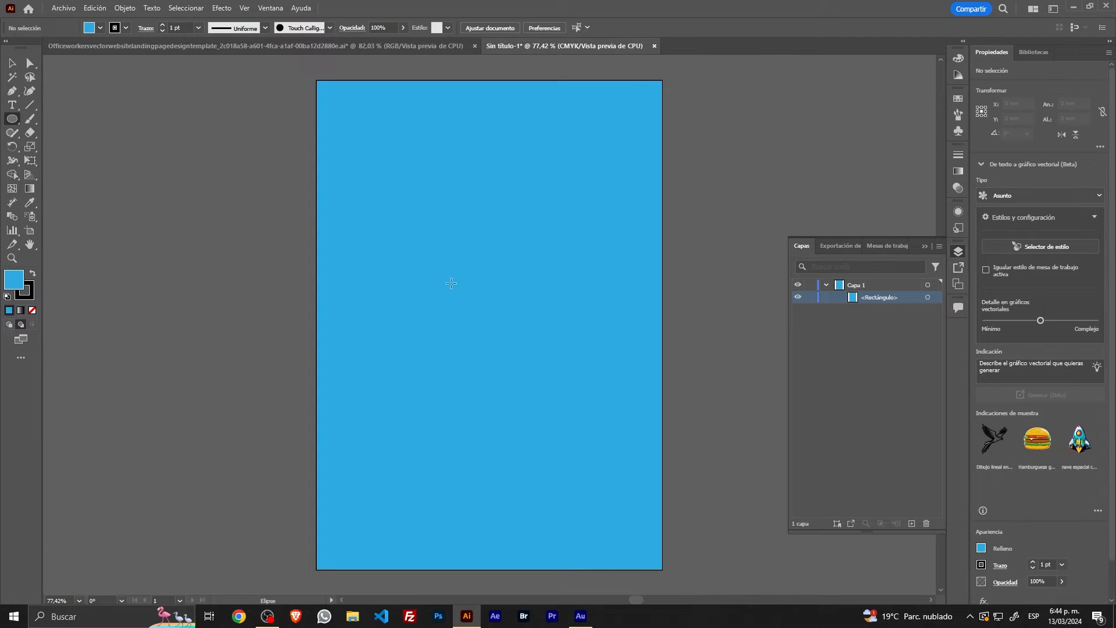
left_click(101, 28)
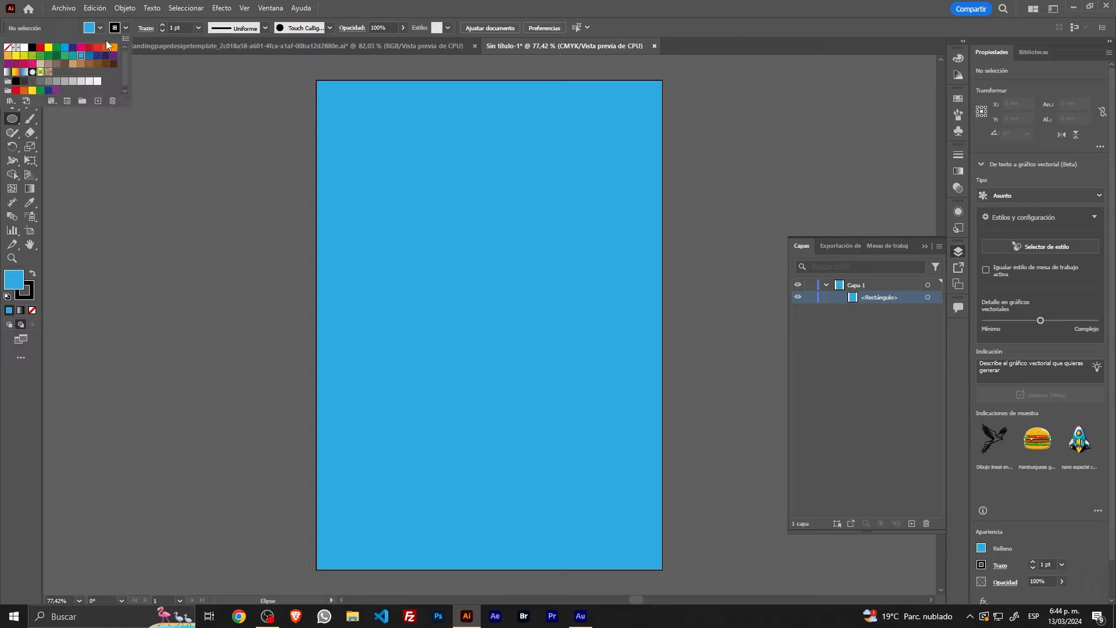
left_click(89, 47)
left_click(80, 47)
left_click(274, 209)
left_click_drag(271, 202, 433, 382)
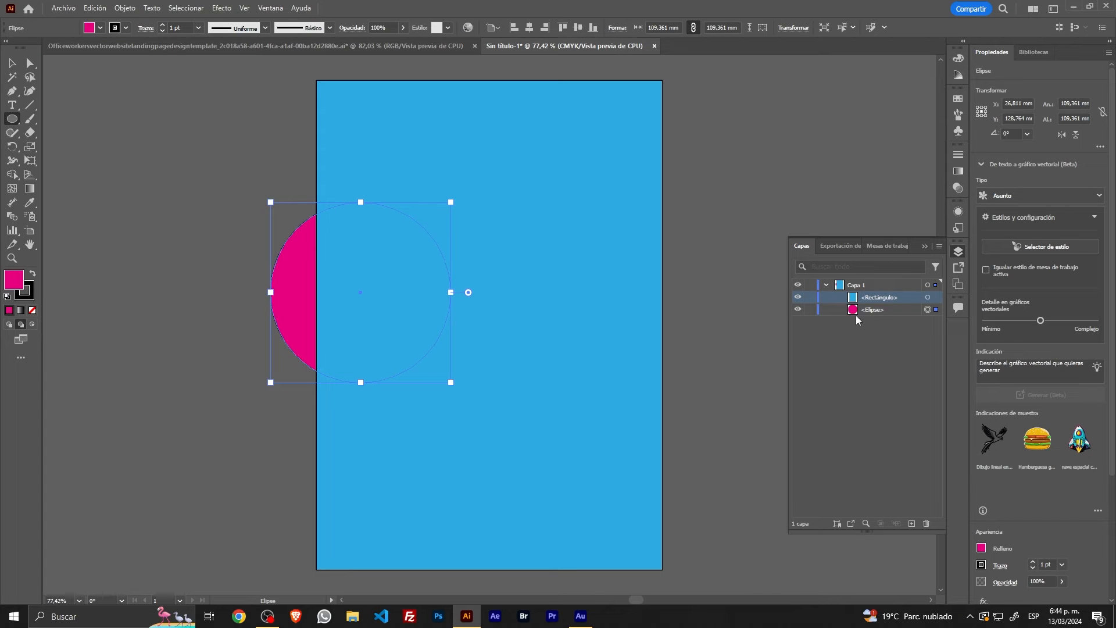
left_click(11, 63)
left_click(72, 132)
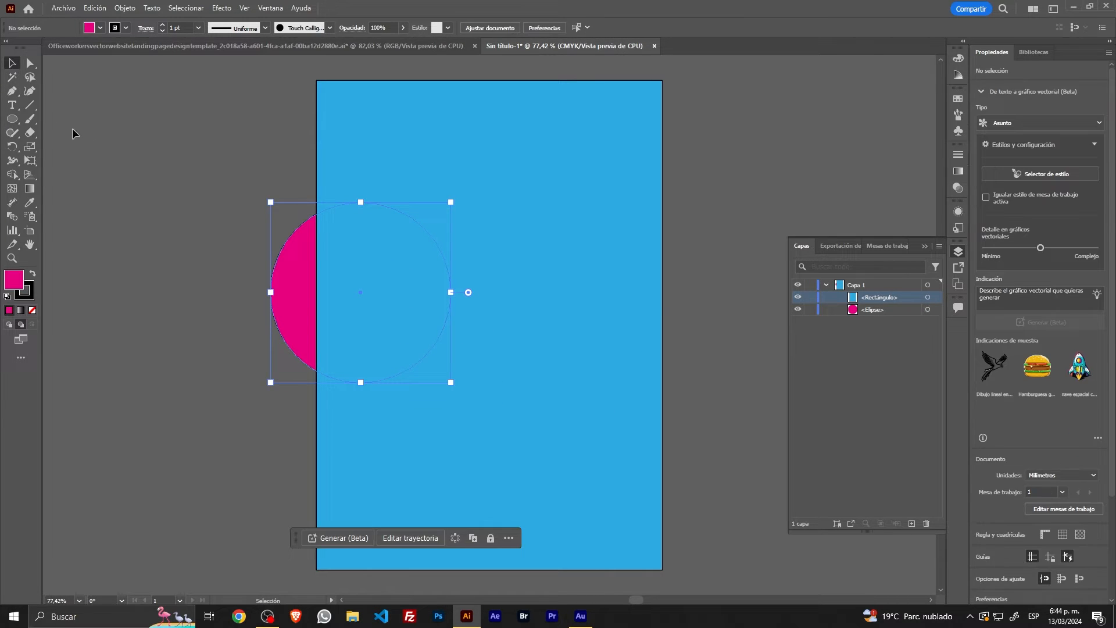
Step: Draw a red circle about 73 mm in diameter behind the existing shapes, overlapping the upper part of the magenta circle
left_click(12, 119)
left_click(100, 28)
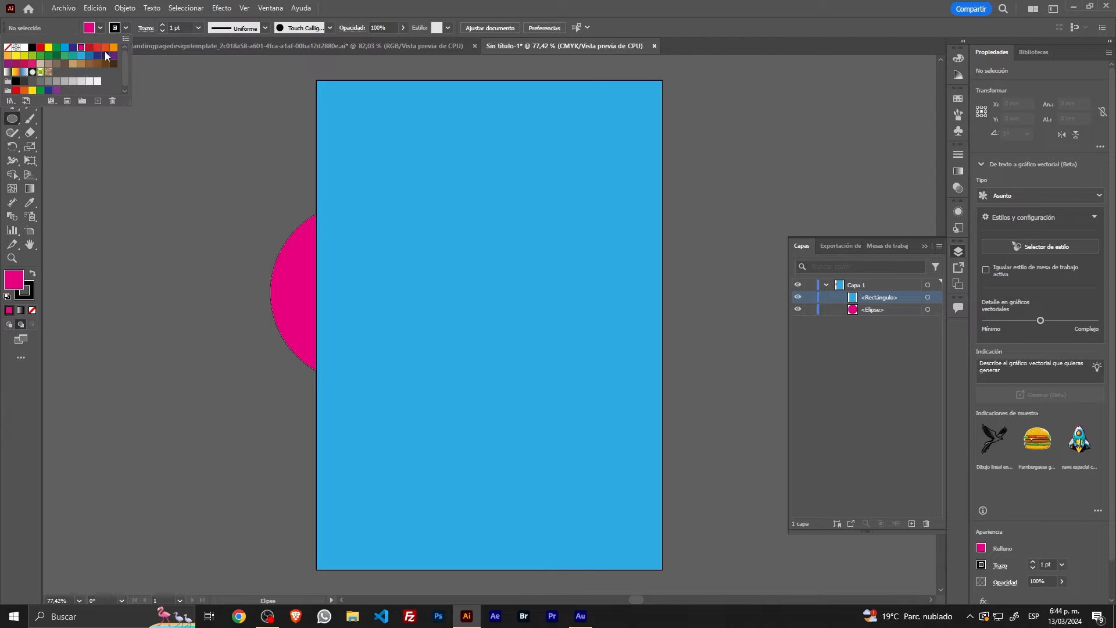
left_click(97, 47)
left_click_drag(296, 170, 416, 289)
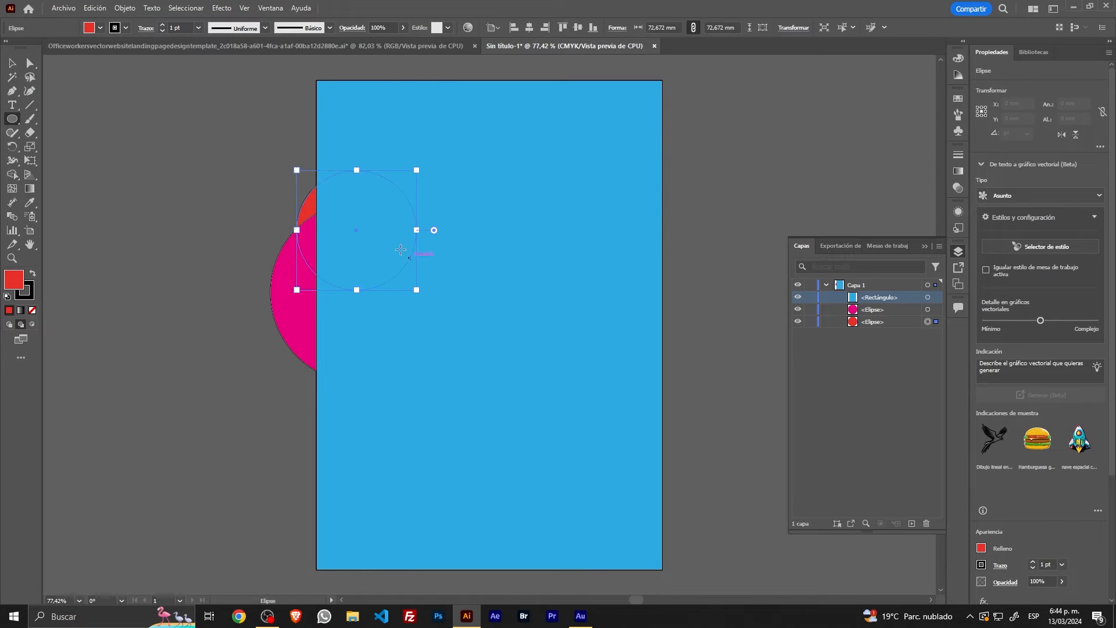
left_click(11, 63)
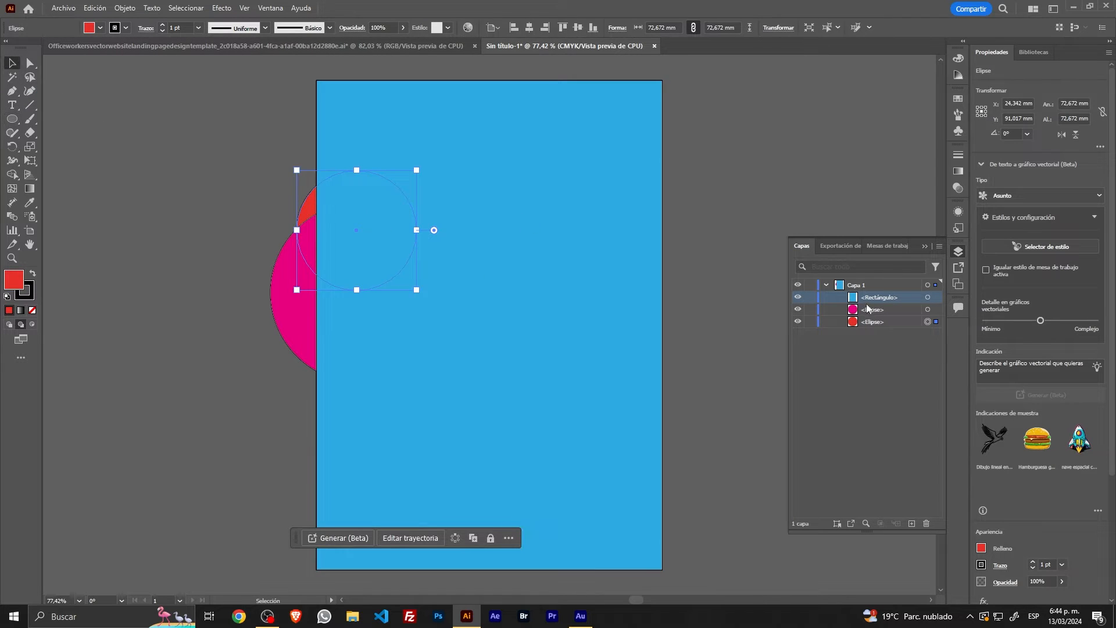
Step: Shorten the blue rectangle from its top edge to about 174 mm high and move the red circle right, level with the magenta circle's centre
left_click(564, 226)
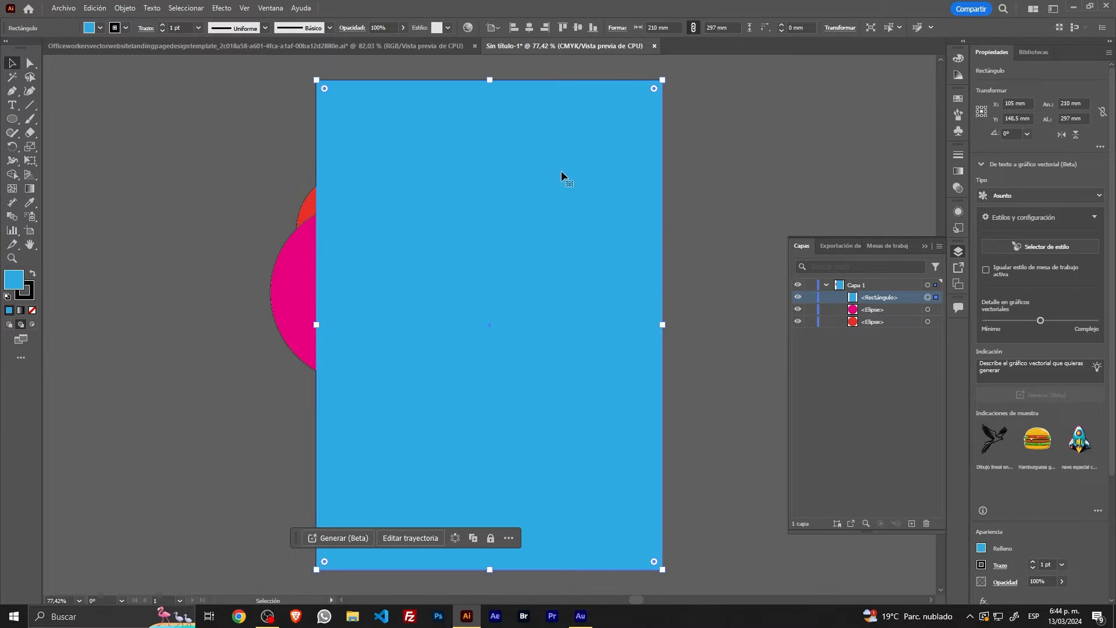
left_click_drag(489, 81, 489, 282)
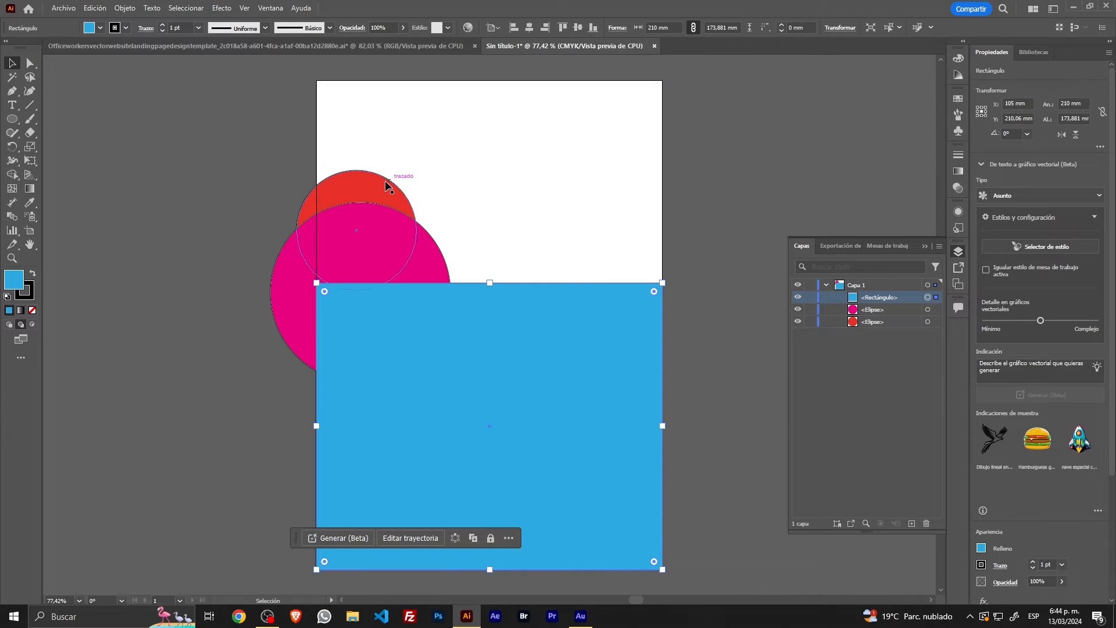
left_click_drag(388, 186, 518, 272)
left_click(474, 180)
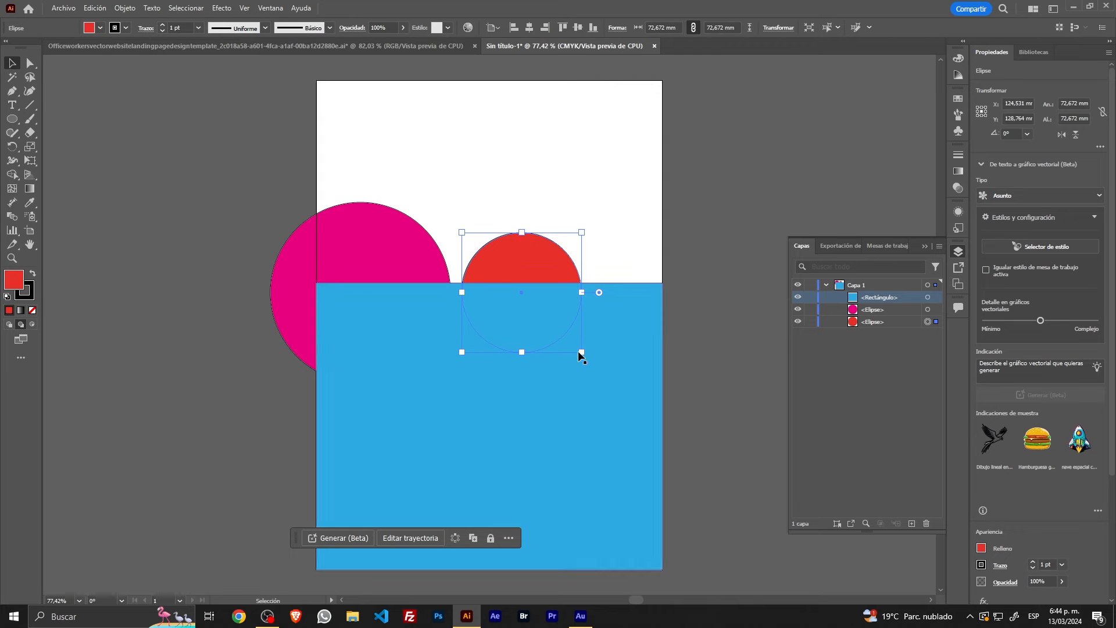
Step: Move the magenta circle to the artboard's upper left, shrink it to about 102 mm and name its object entry "circulo magenta"
left_click_drag(393, 155, 587, 323)
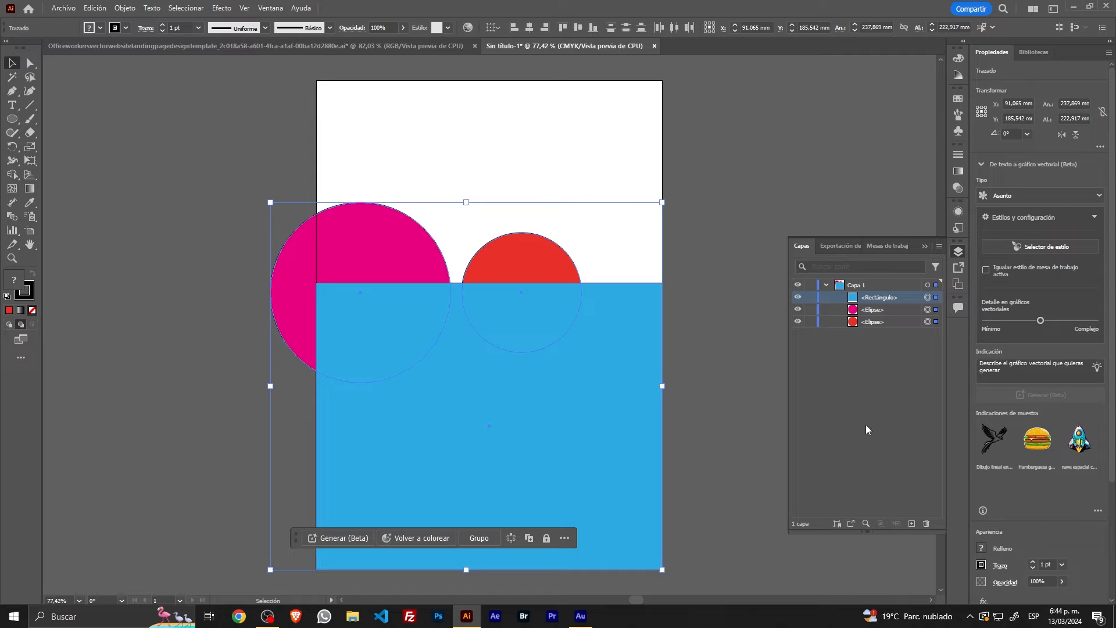
left_click(759, 348)
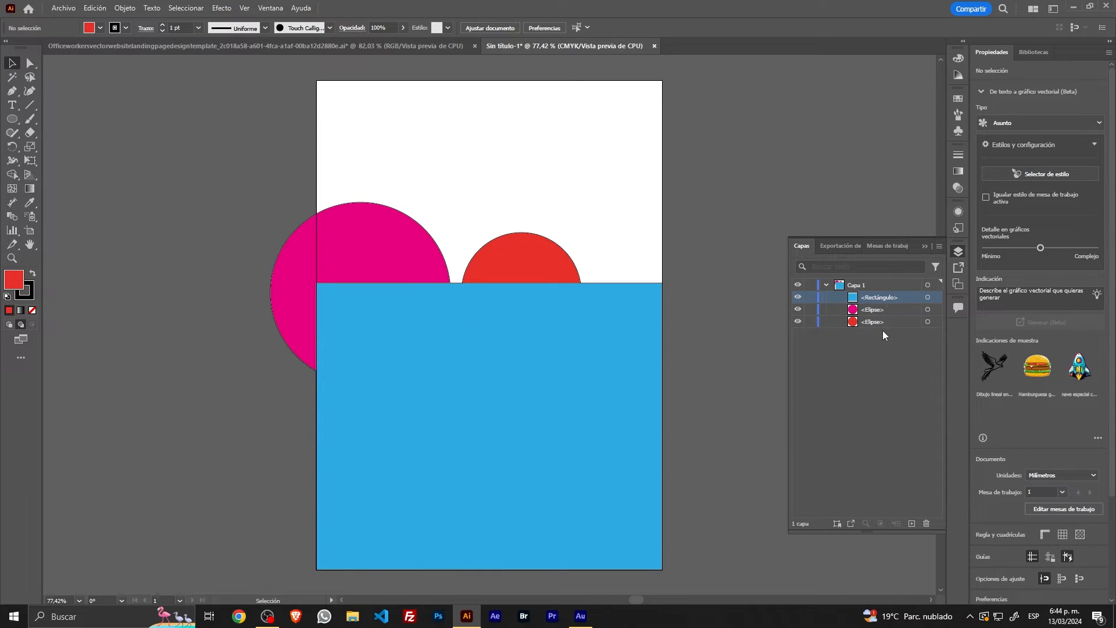
left_click_drag(417, 264, 451, 155)
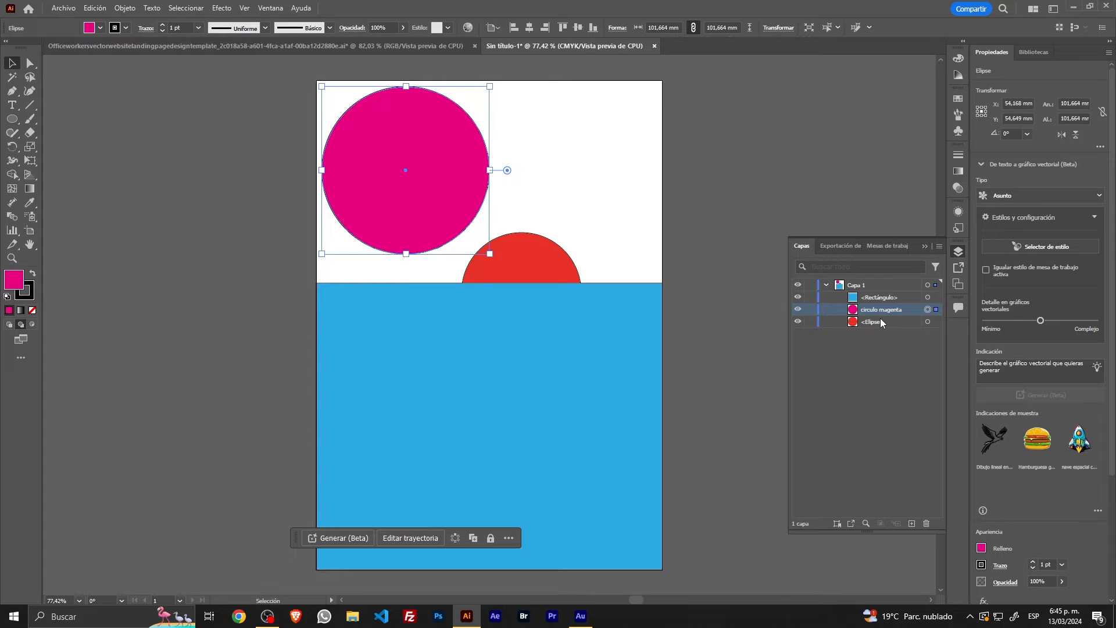
Step: Rename the layer containing the rectangle and circles as "fondo formas"
left_click(858, 287)
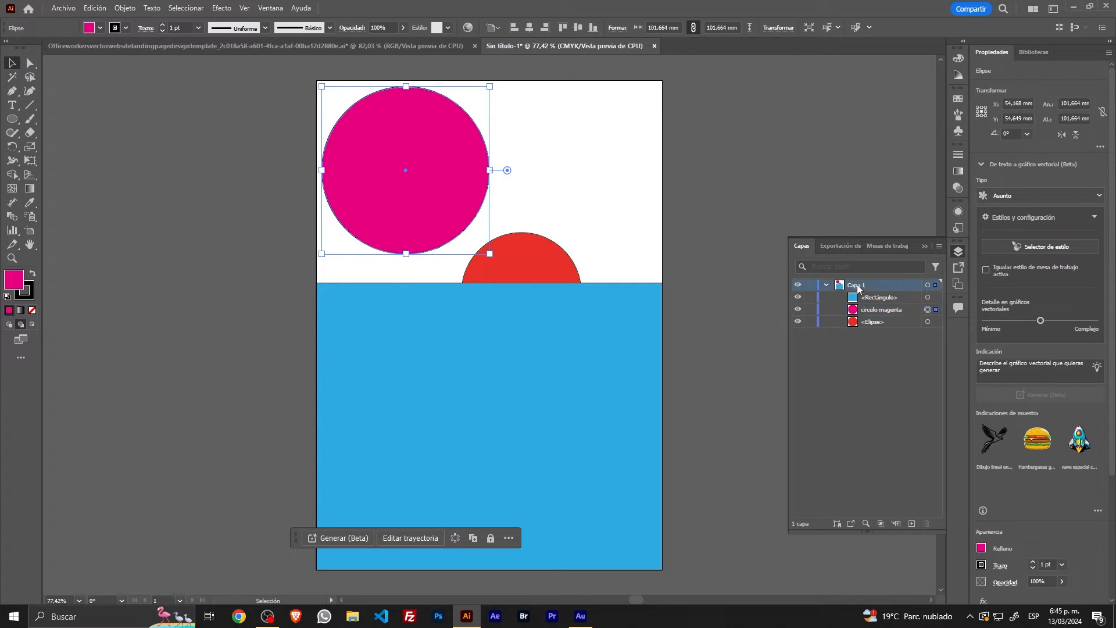
double_click(857, 286)
type("fondo f")
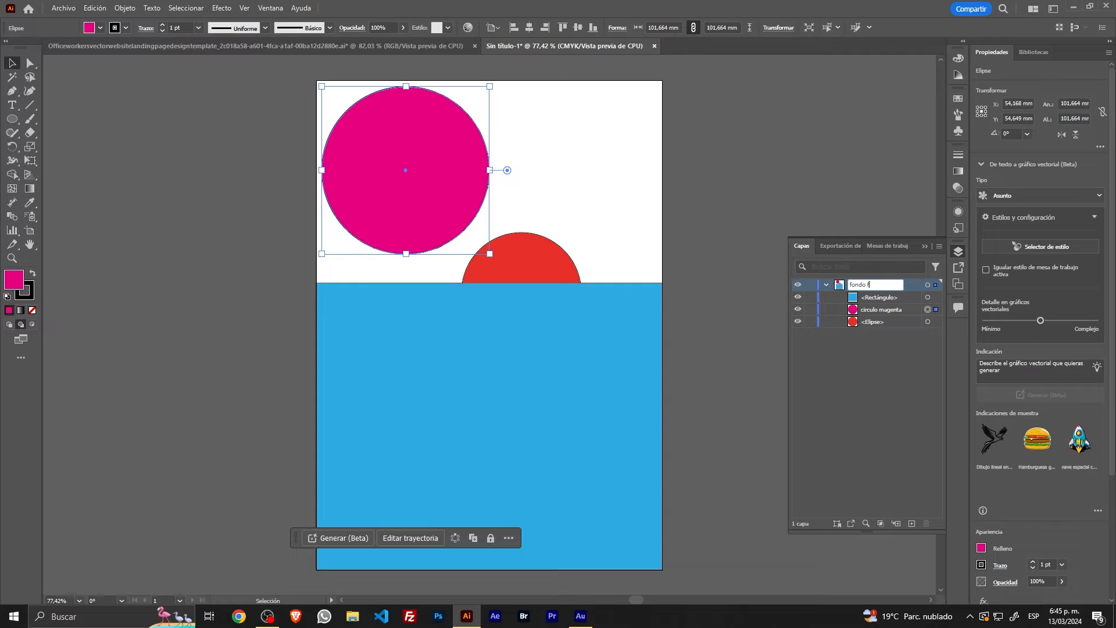
type("ormas")
key("Return")
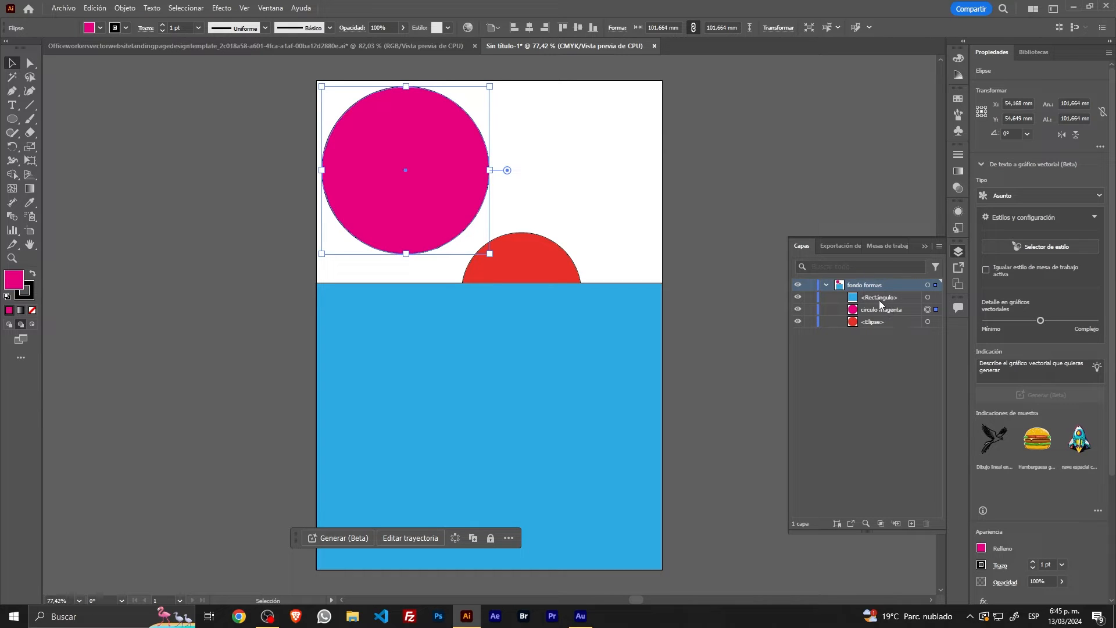
Step: Group the magenta and red circles and name the group "circulos"
left_click(900, 313)
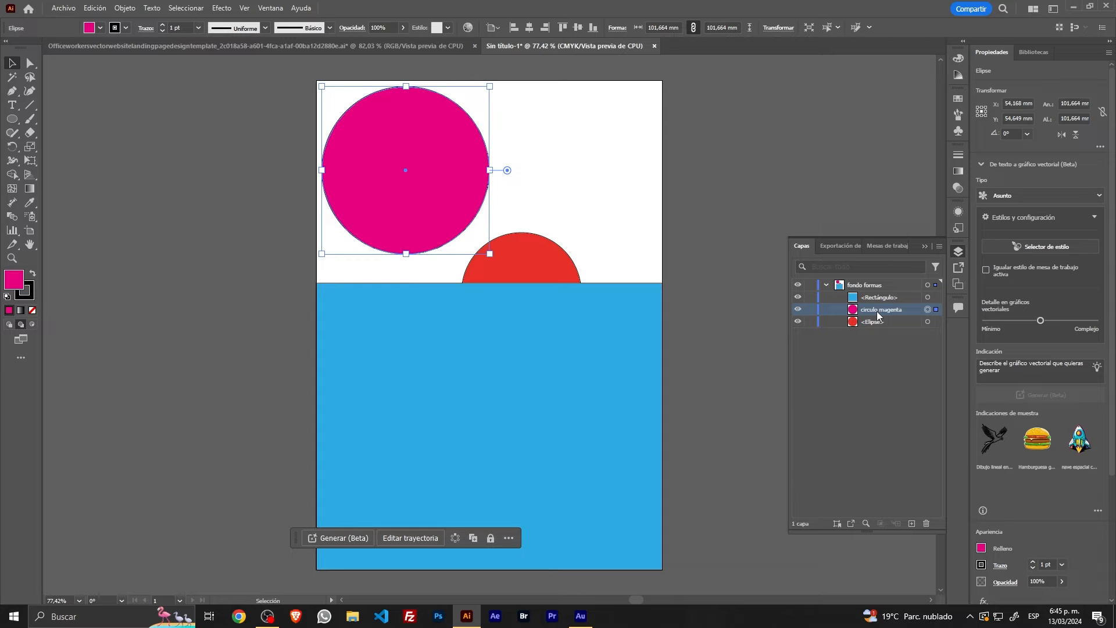
left_click(552, 218)
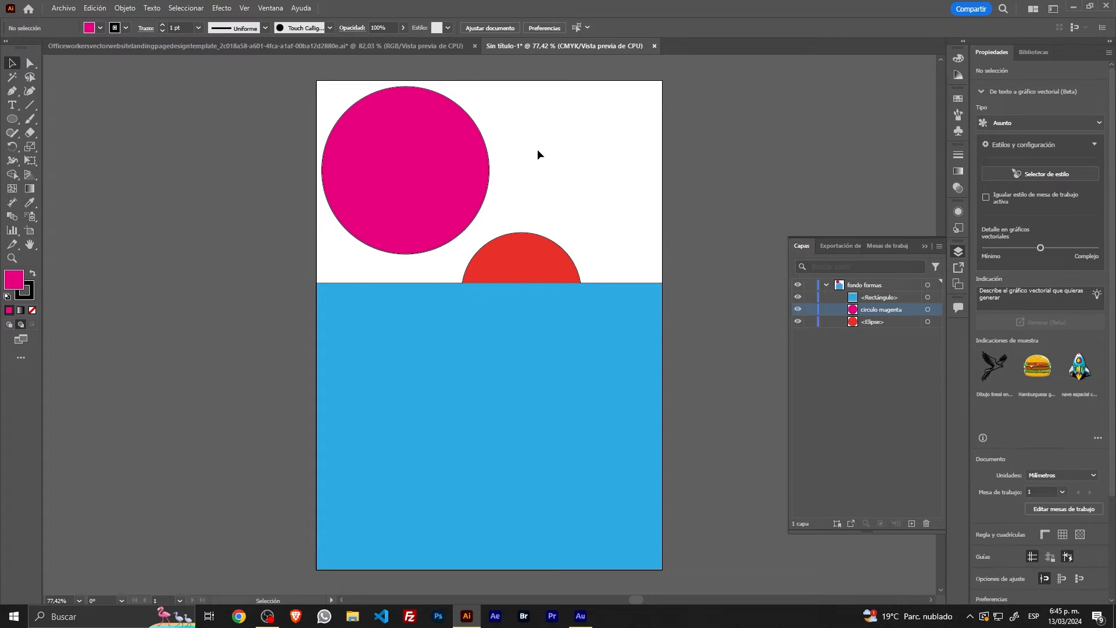
left_click_drag(602, 142, 533, 244)
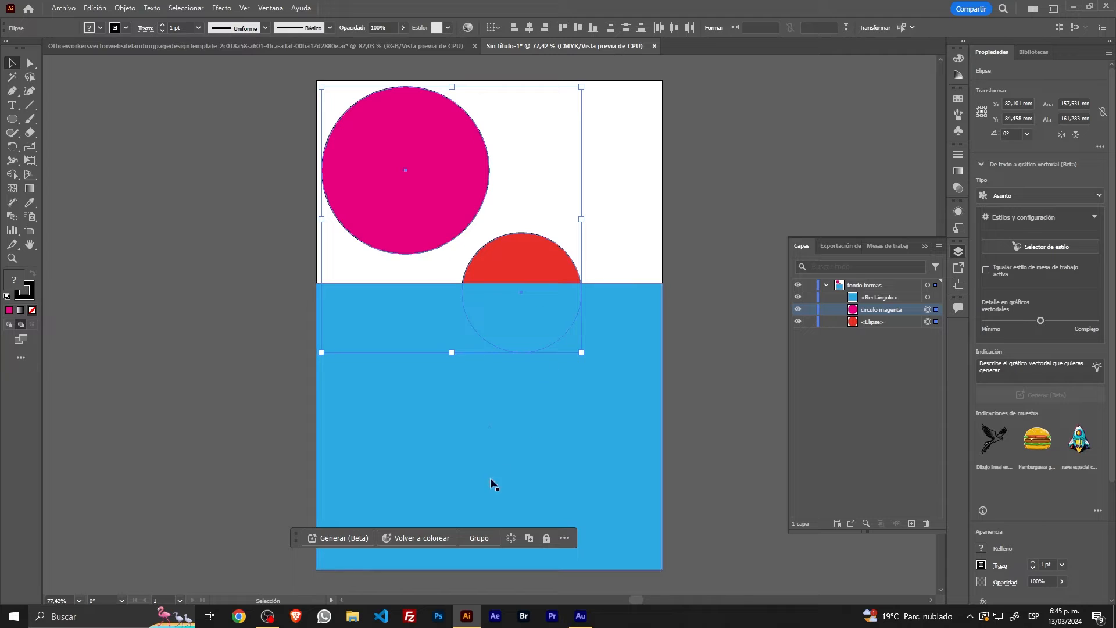
left_click(478, 538)
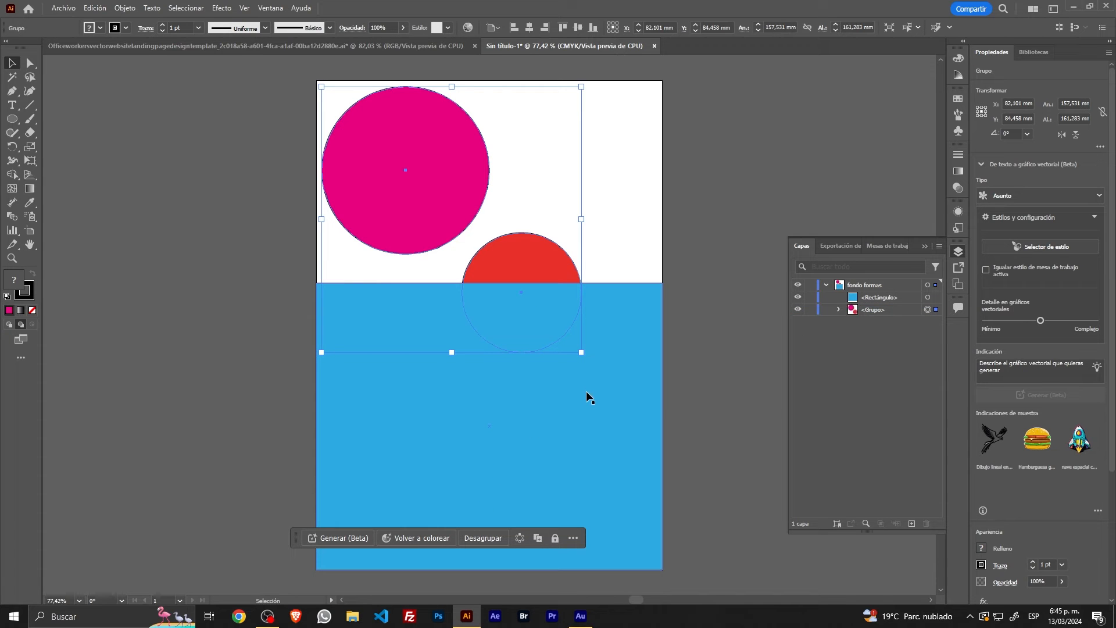
double_click(876, 312)
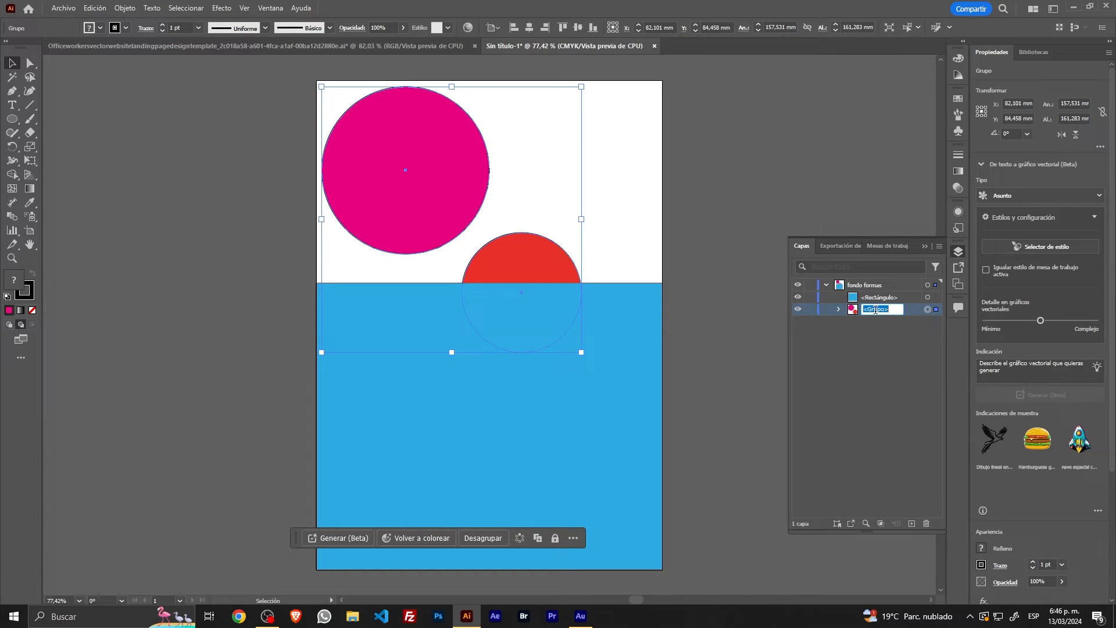
type("circulos")
Step: Locate the selected circles in the layer list, filter the layers by "circ" and collapse the circulos group
left_click(866, 522)
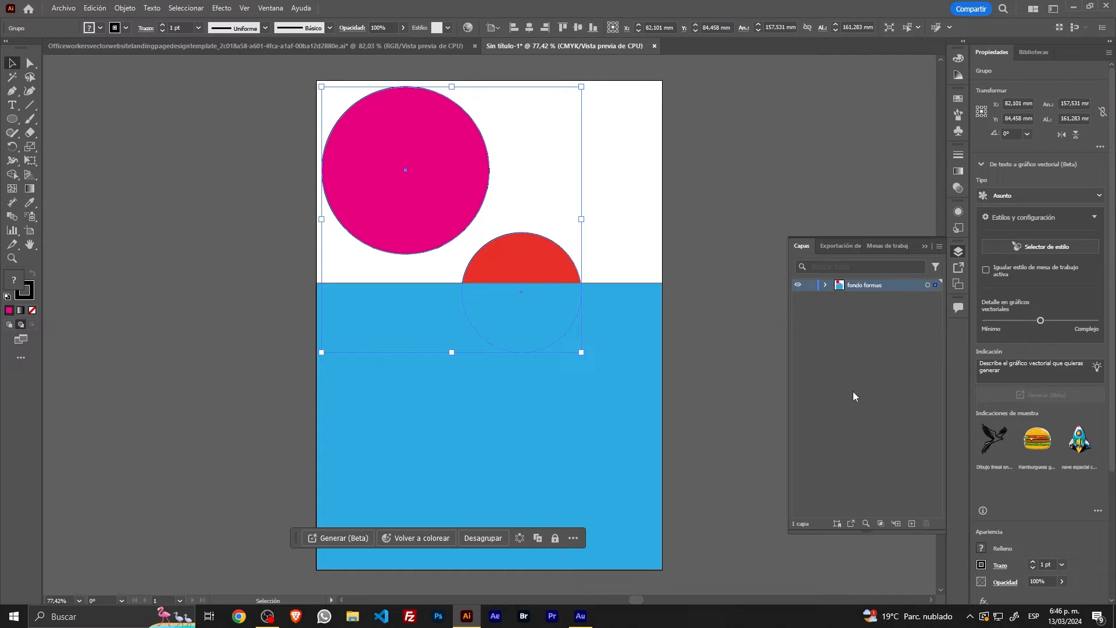
left_click(866, 524)
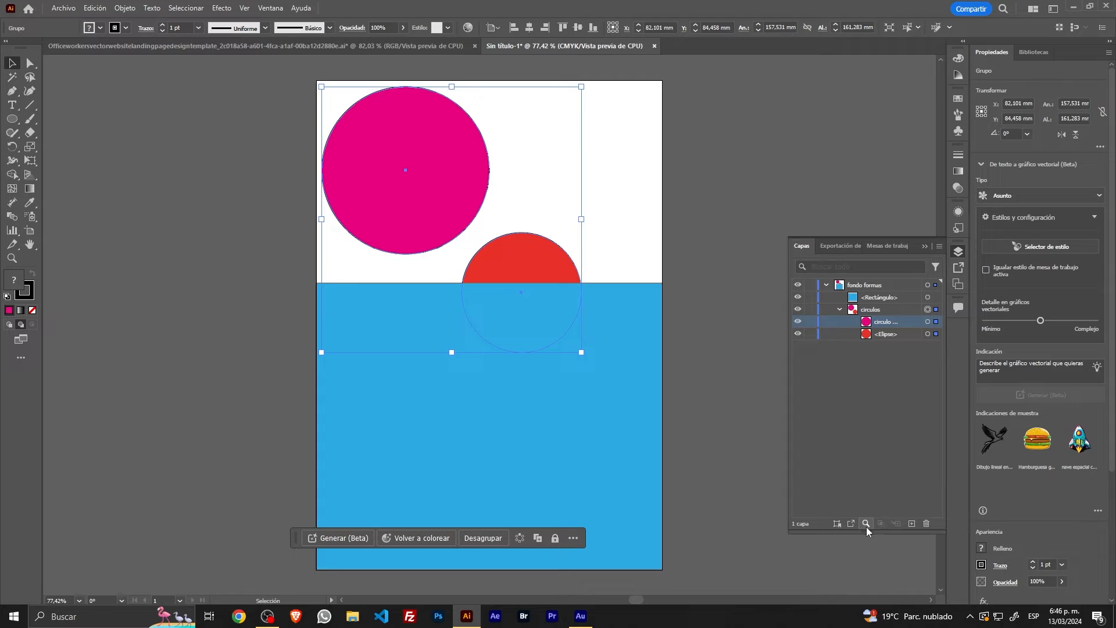
left_click(852, 264)
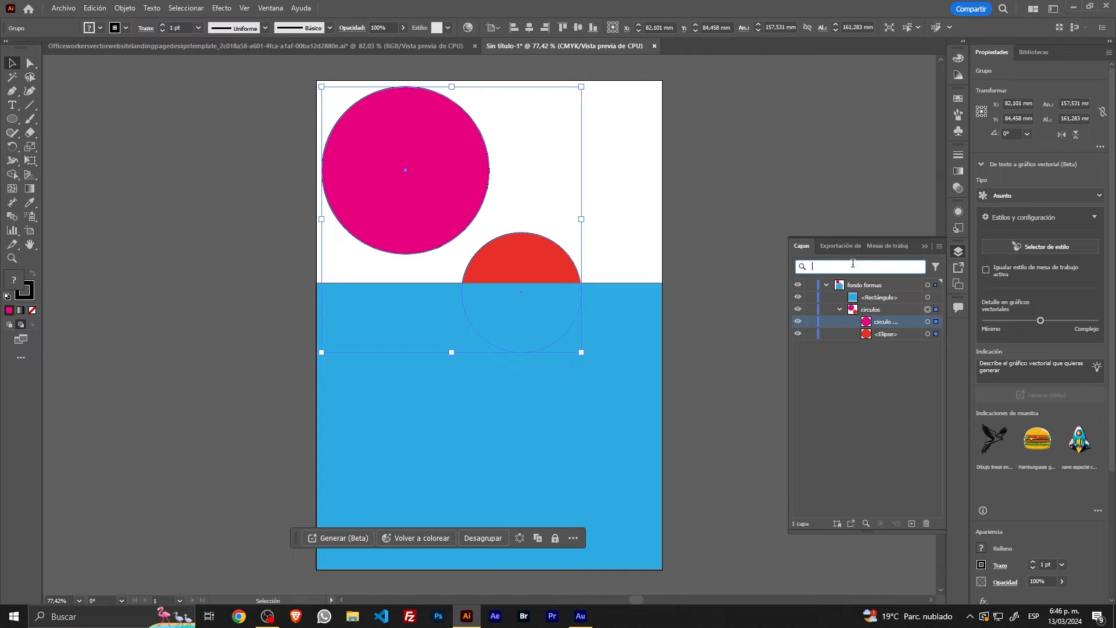
type("circ")
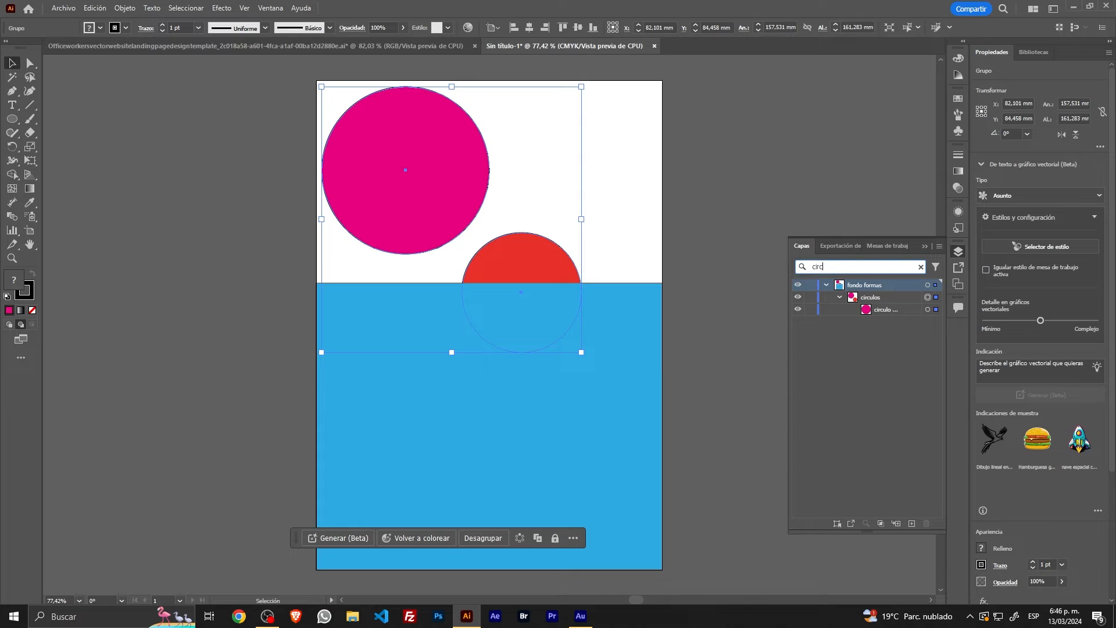
key("ctrl+a")
left_click(840, 263)
double_click(840, 263)
left_click(898, 409)
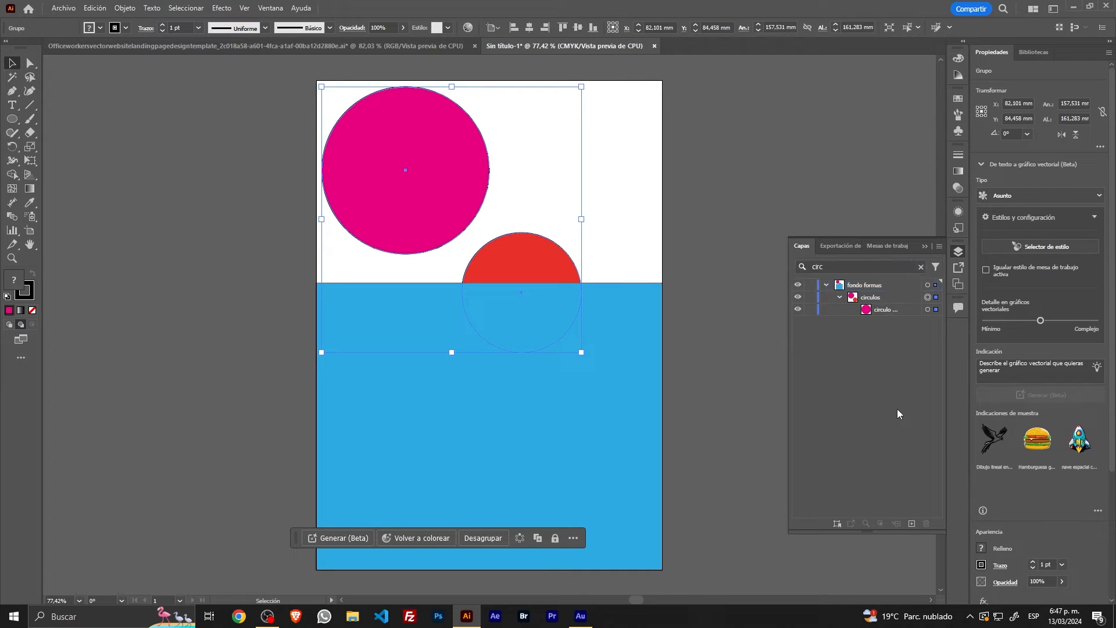
left_click(839, 297)
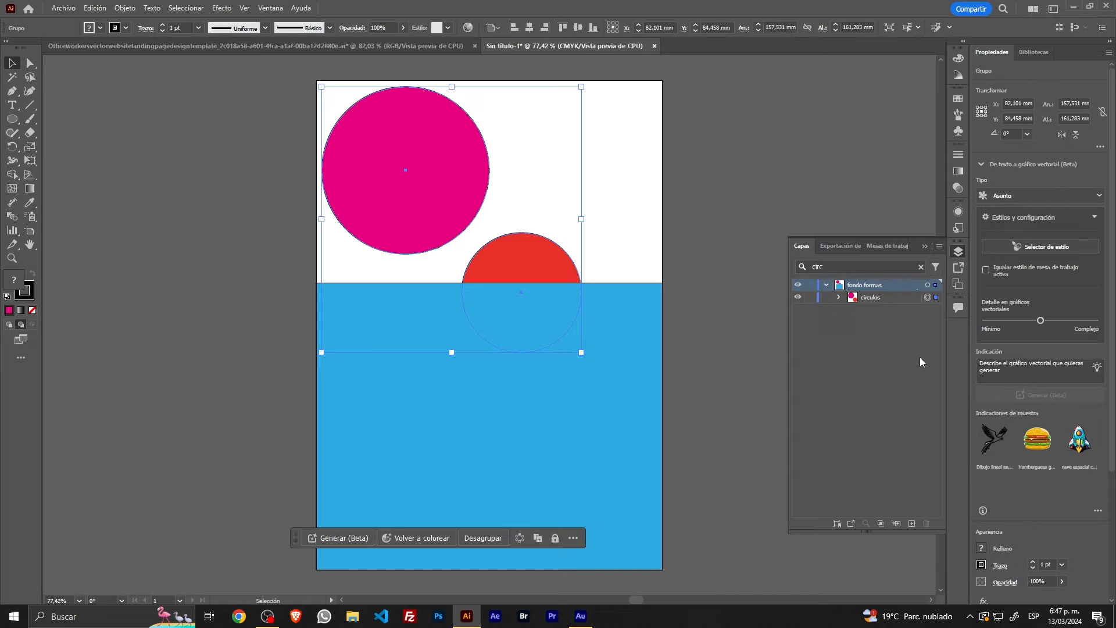
Step: Switch the drawing mode back to Draw Normal and add a new layer above the fondo formas layer, with nothing selected
left_click(911, 524)
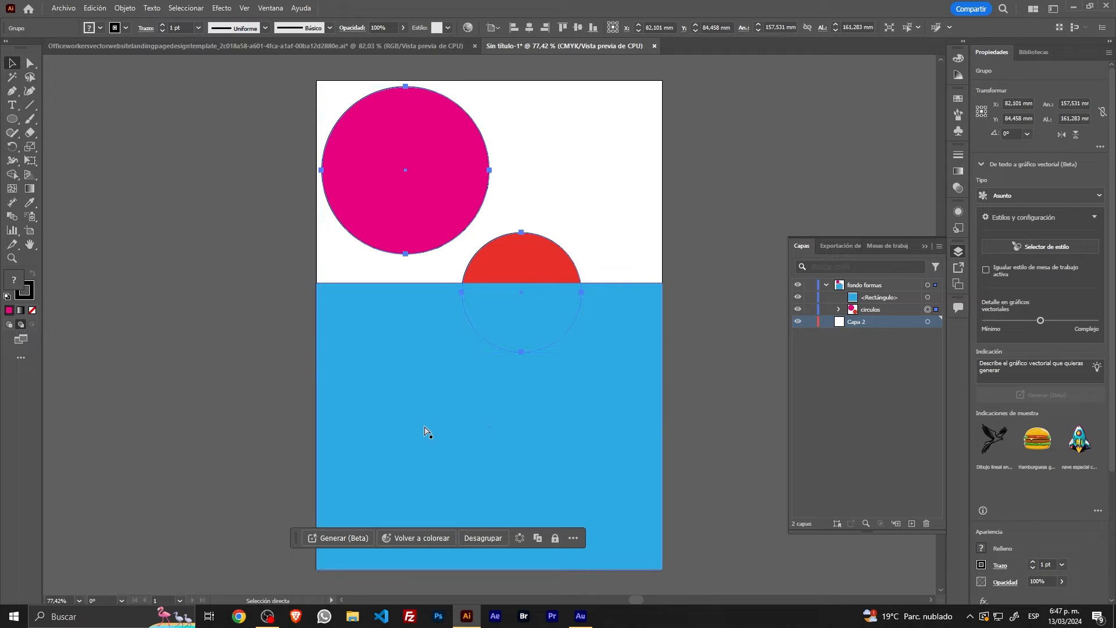
key("ctrl+z")
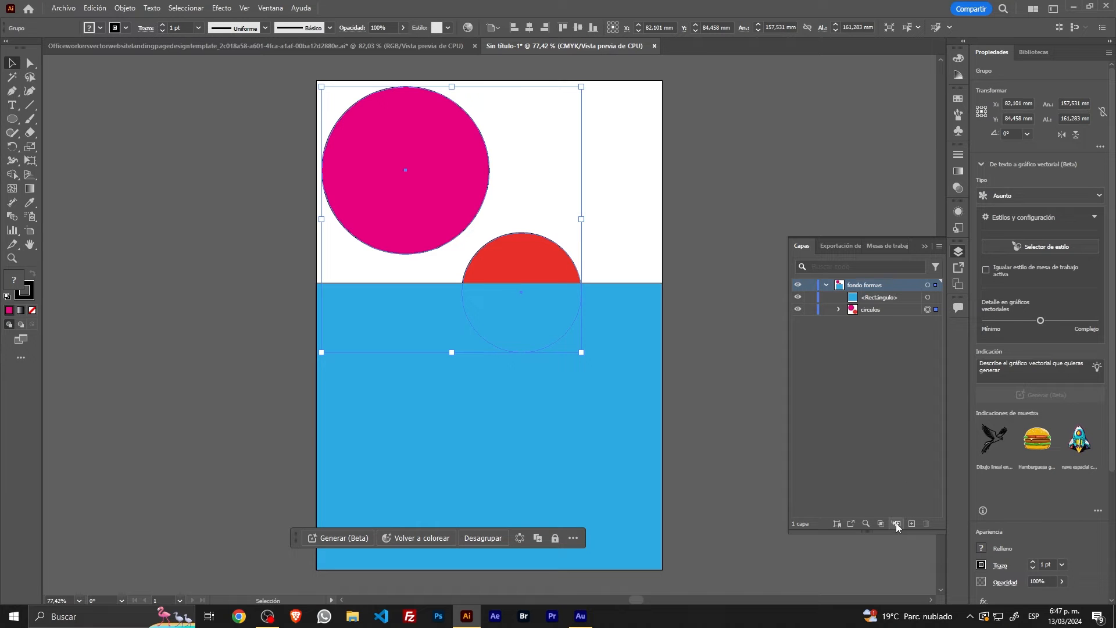
left_click(911, 523)
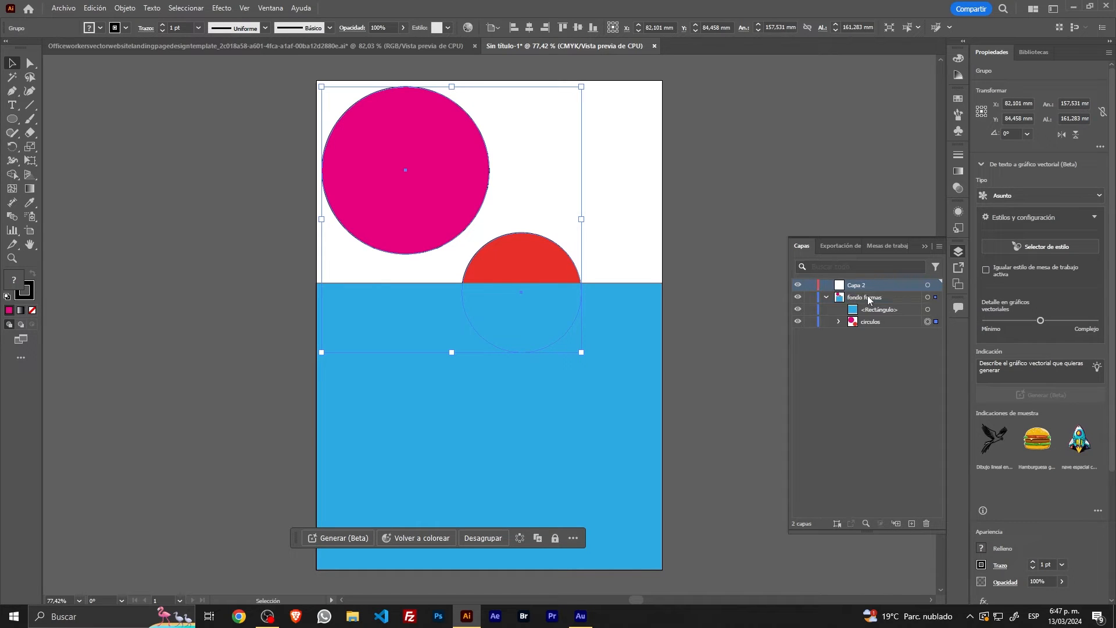
left_click(727, 284)
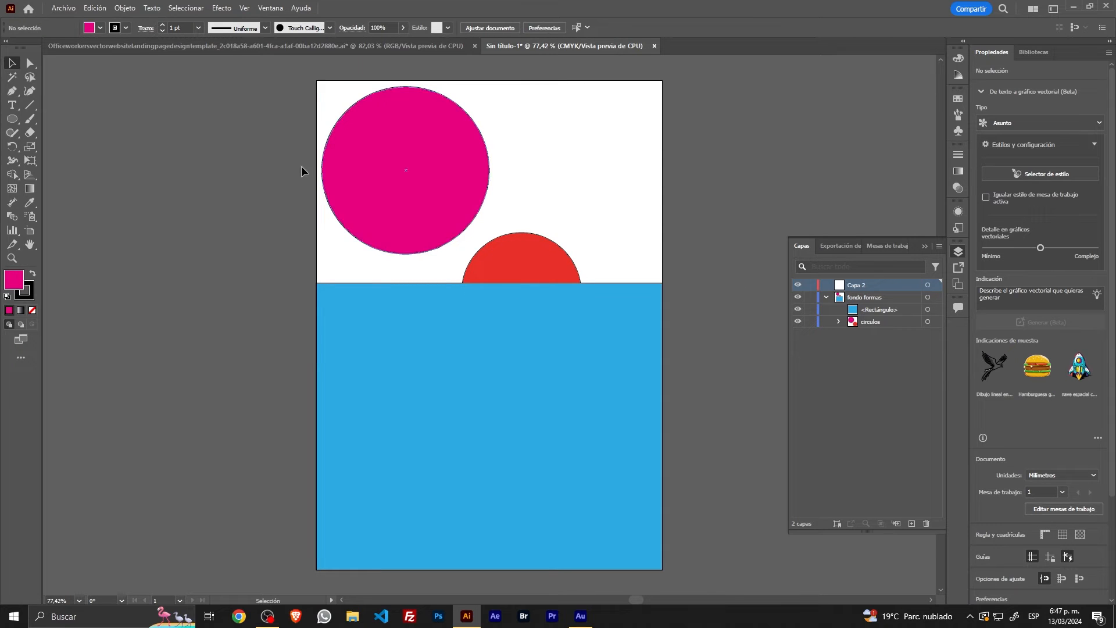
Step: Draw a magenta star about 57 × 54 mm across the artboard's upper edge on the new layer, and select the circulos group
left_click(12, 119)
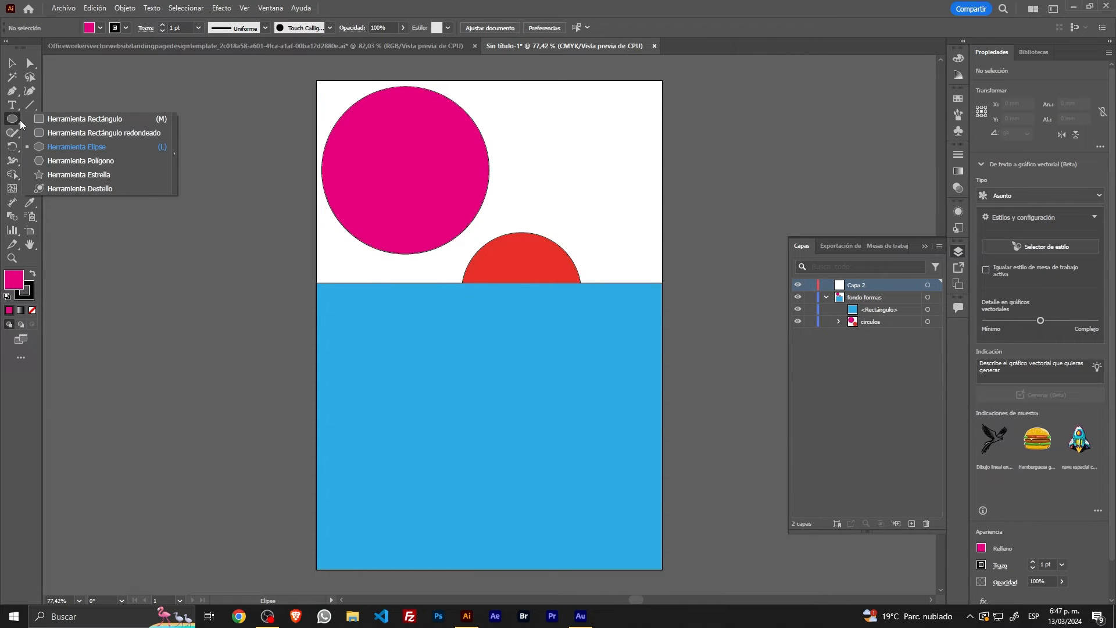
left_click(61, 173)
left_click_drag(566, 112, 594, 152)
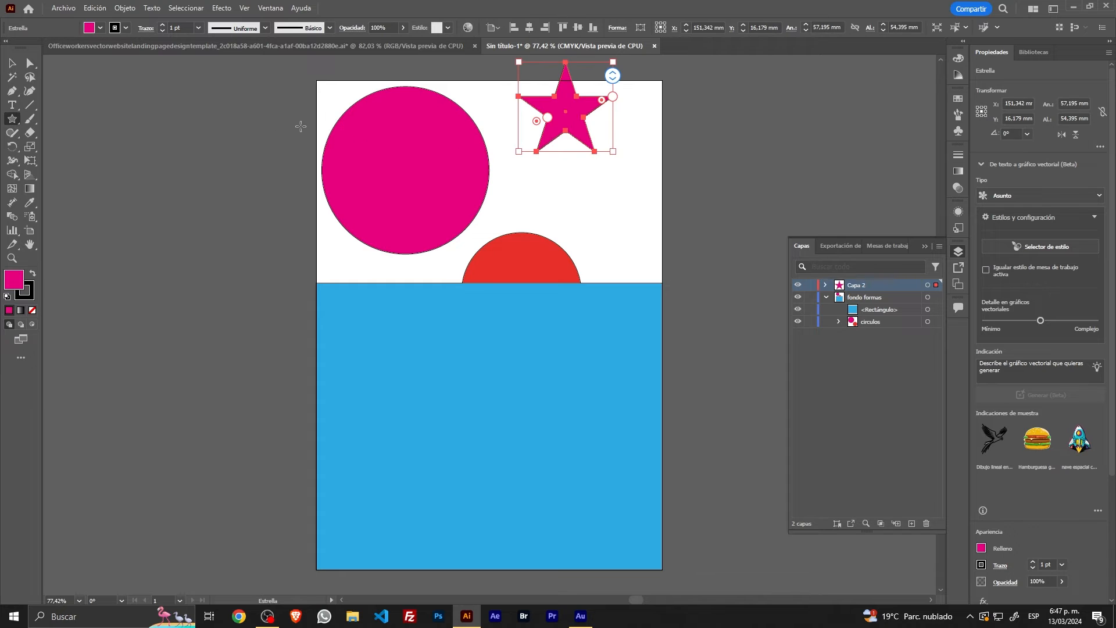
left_click(11, 63)
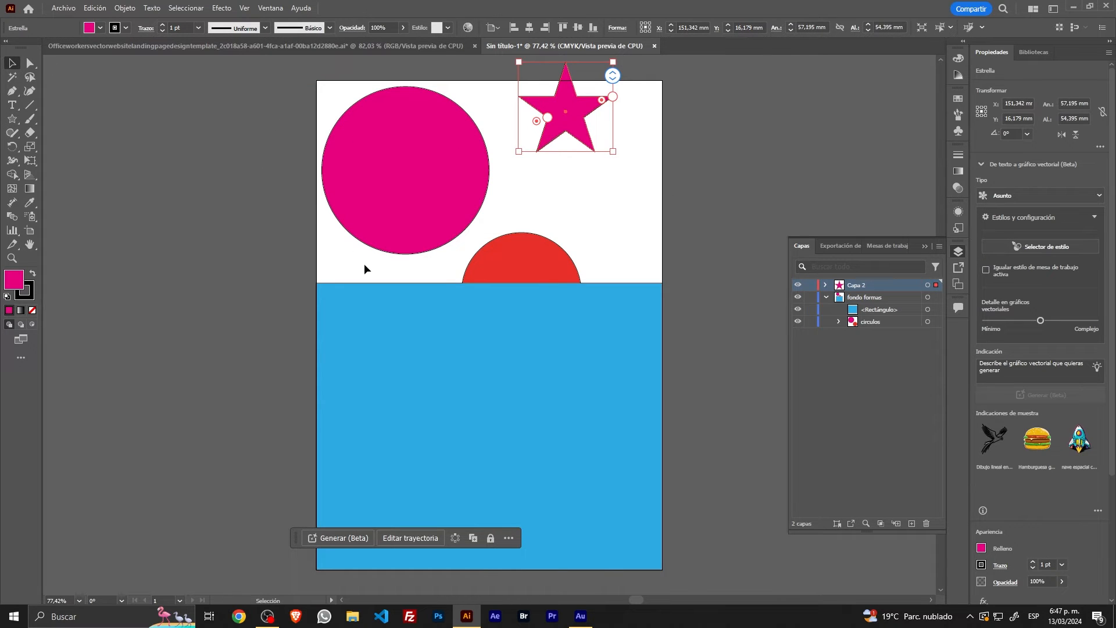
left_click(418, 251)
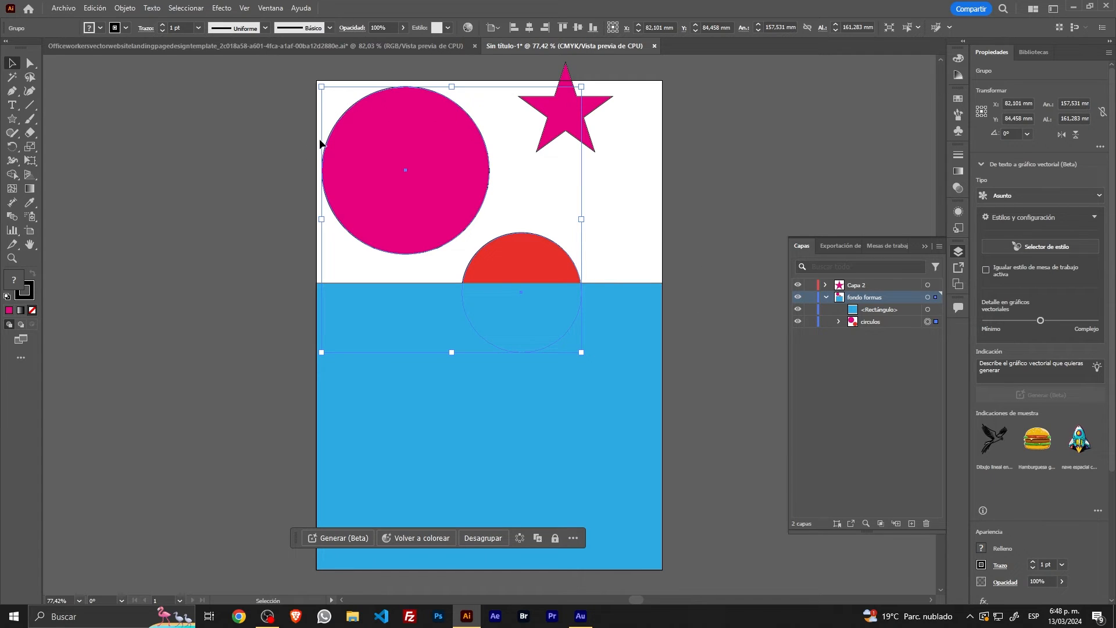
Step: Add a third layer above the star's layer and draw an orange rounded rectangle about 60 × 30 mm below the star
left_click(649, 181)
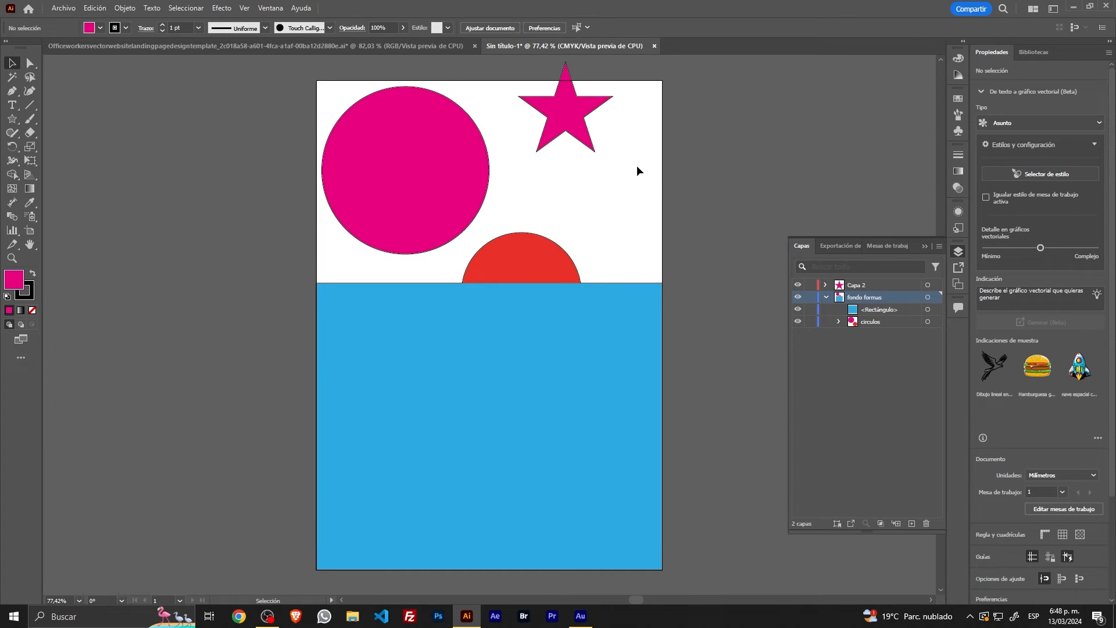
left_click(565, 112)
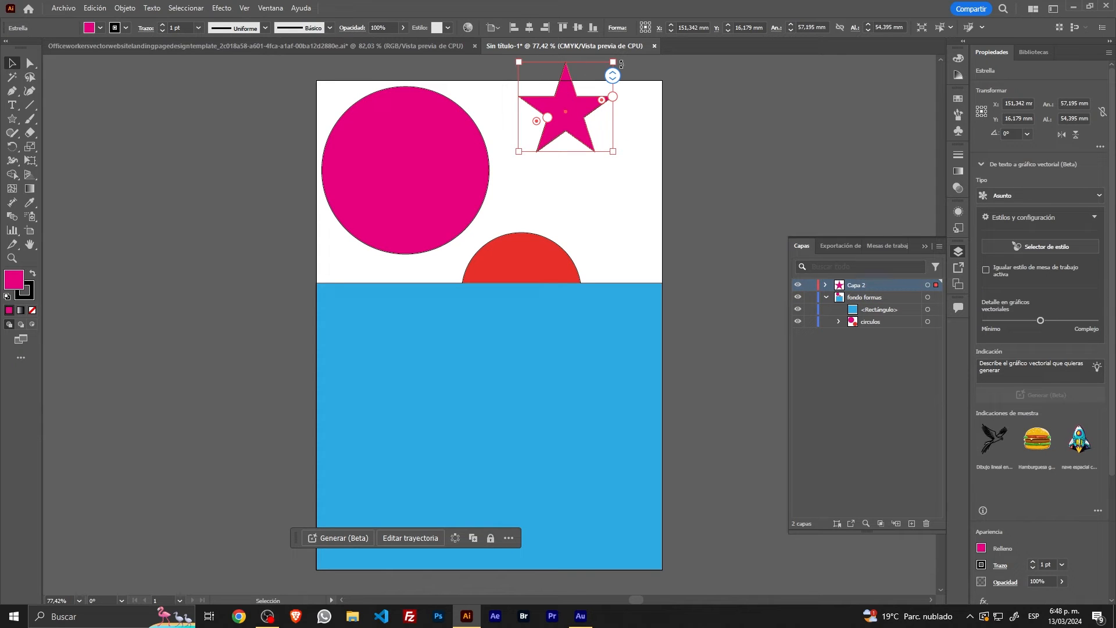
left_click(916, 411)
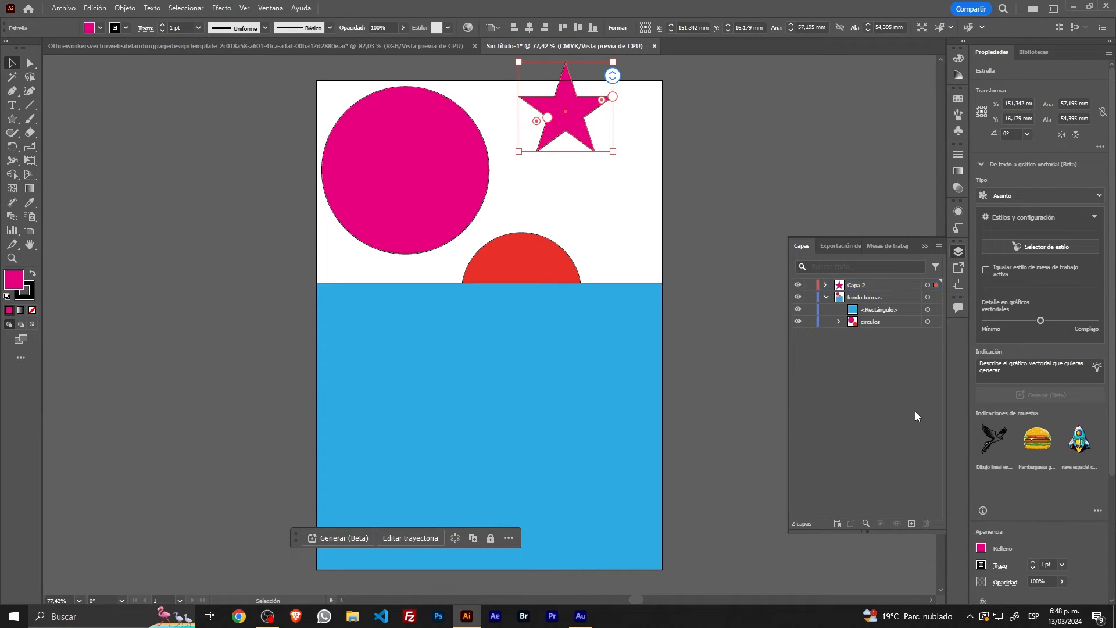
left_click(912, 522)
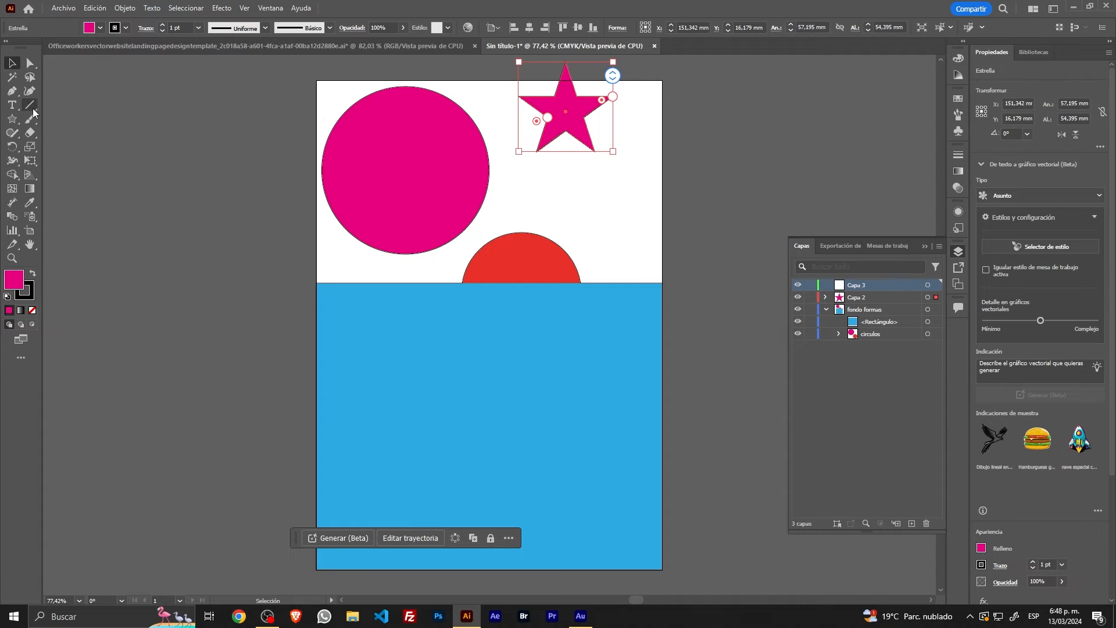
left_click_drag(522, 168, 621, 216)
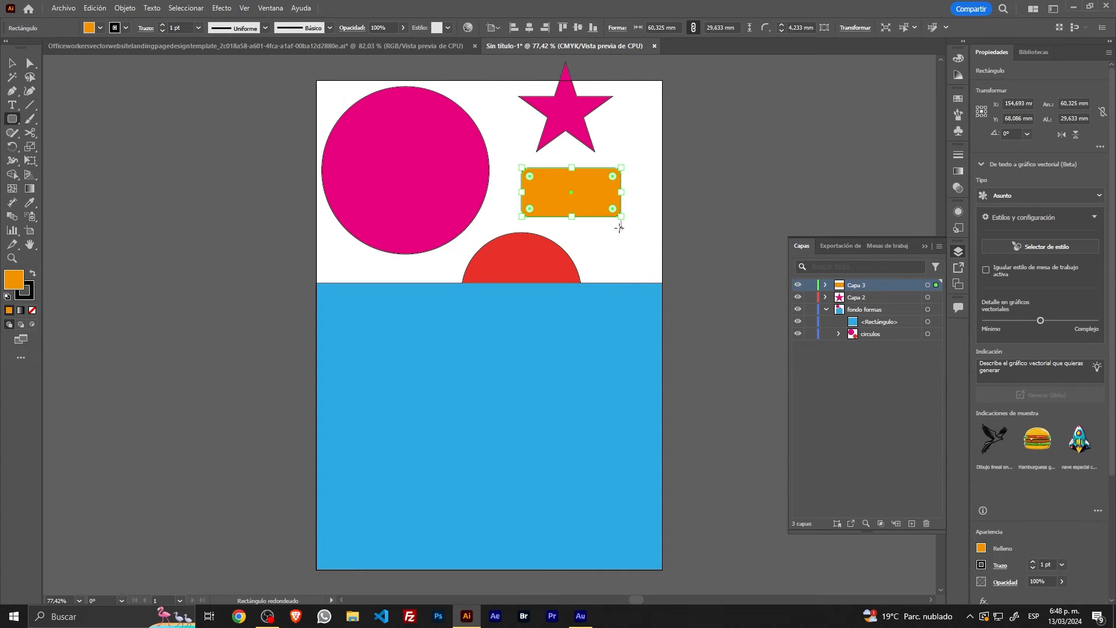
left_click(11, 63)
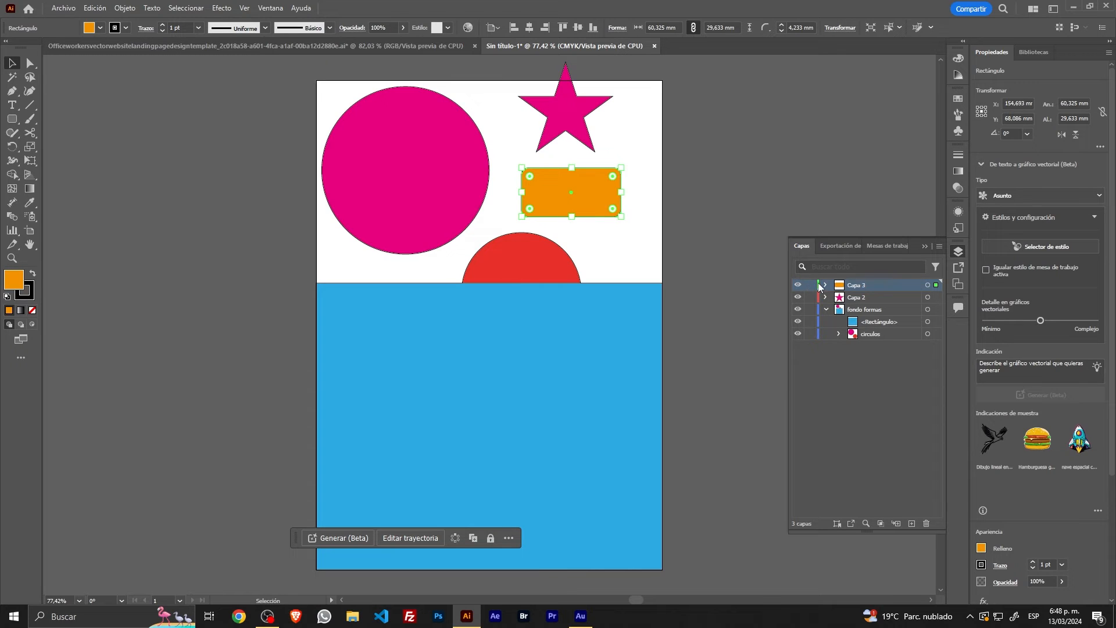
left_click(761, 286)
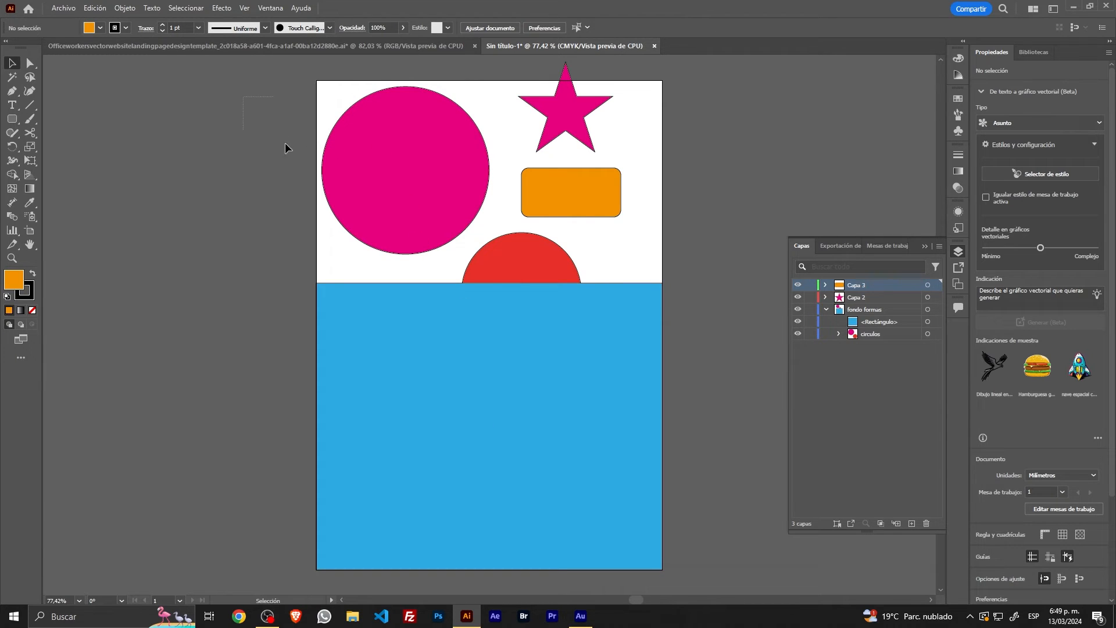
Step: Select all the artwork, and individually the orange rectangle, the circulos group and the star, to compare their layers' outline colours
left_click_drag(285, 148, 705, 351)
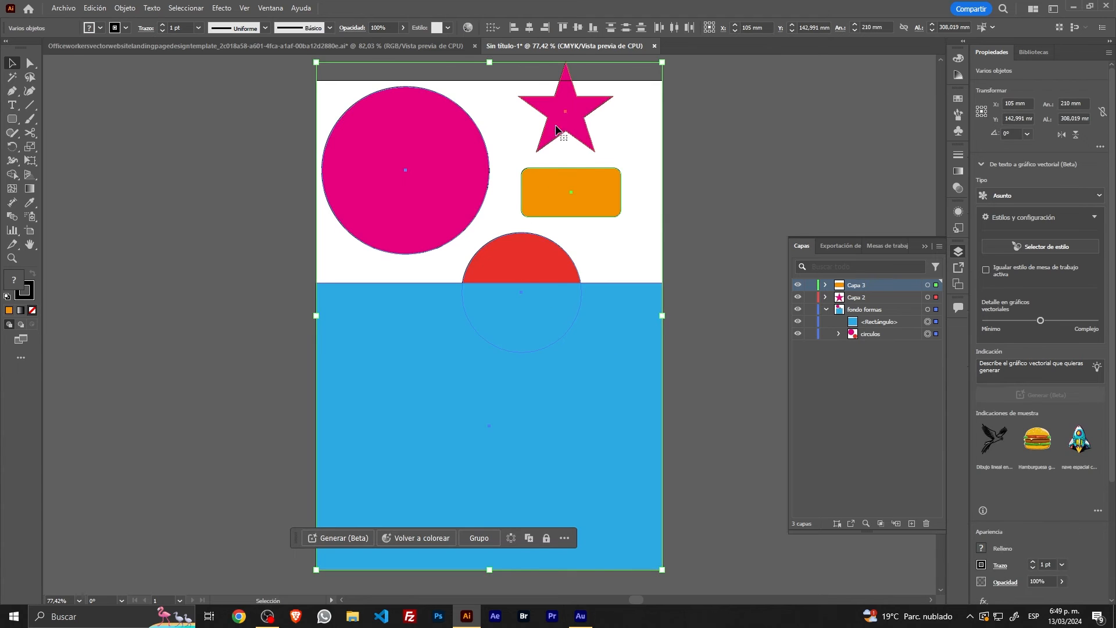
left_click(726, 217)
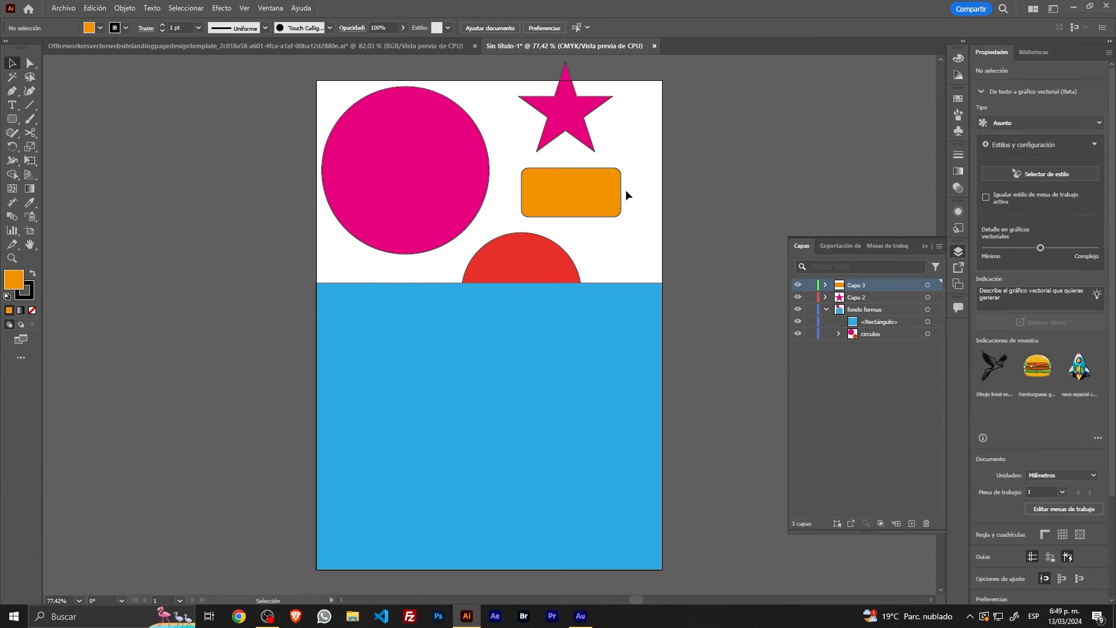
left_click(610, 183)
left_click(459, 189)
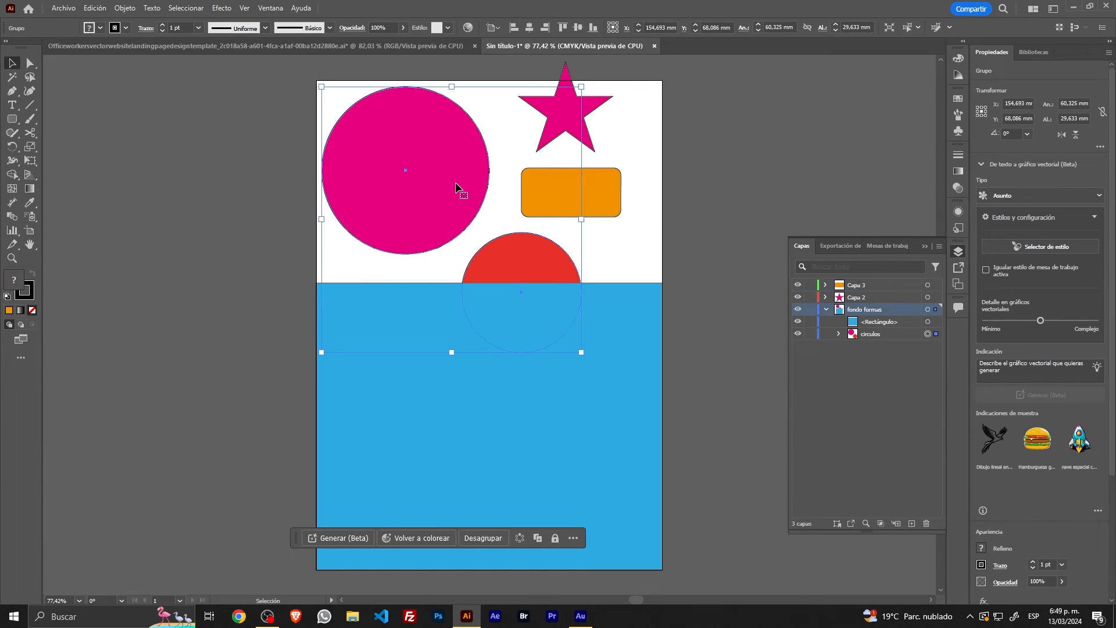
left_click(577, 118)
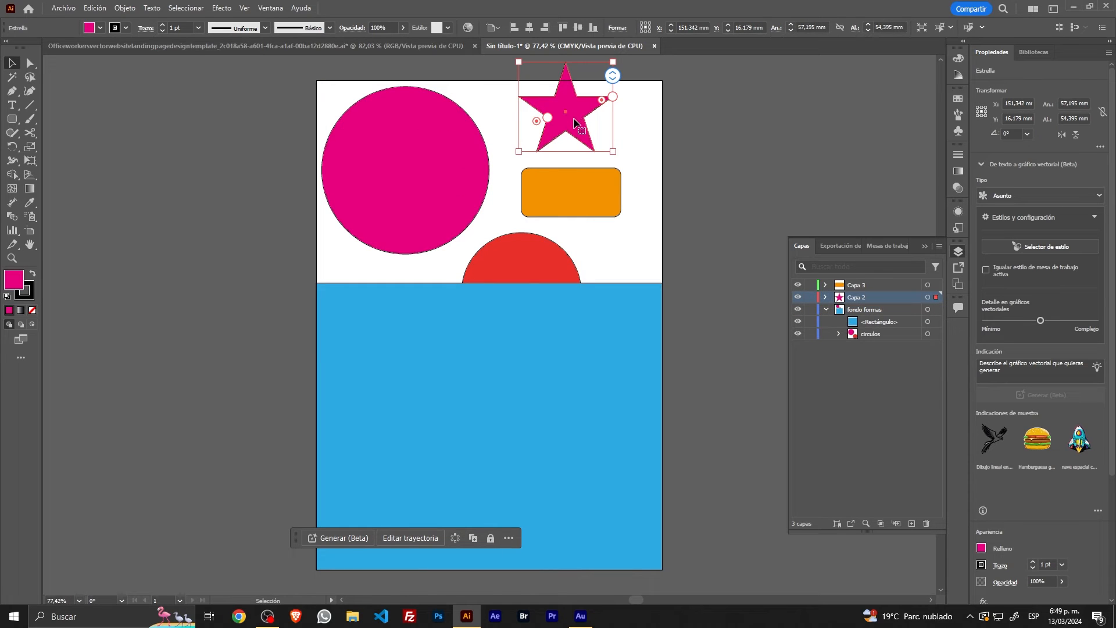
Step: Hide the layer list, select all the artwork and reopen the list to match each outline colour to its layer
left_click(925, 245)
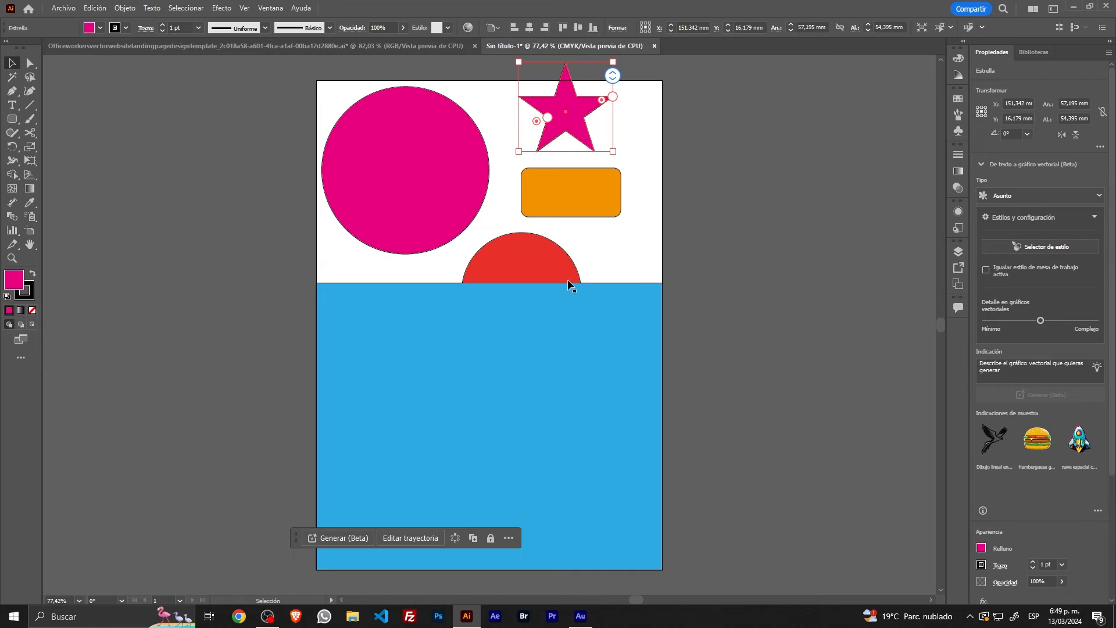
left_click_drag(292, 169, 824, 361)
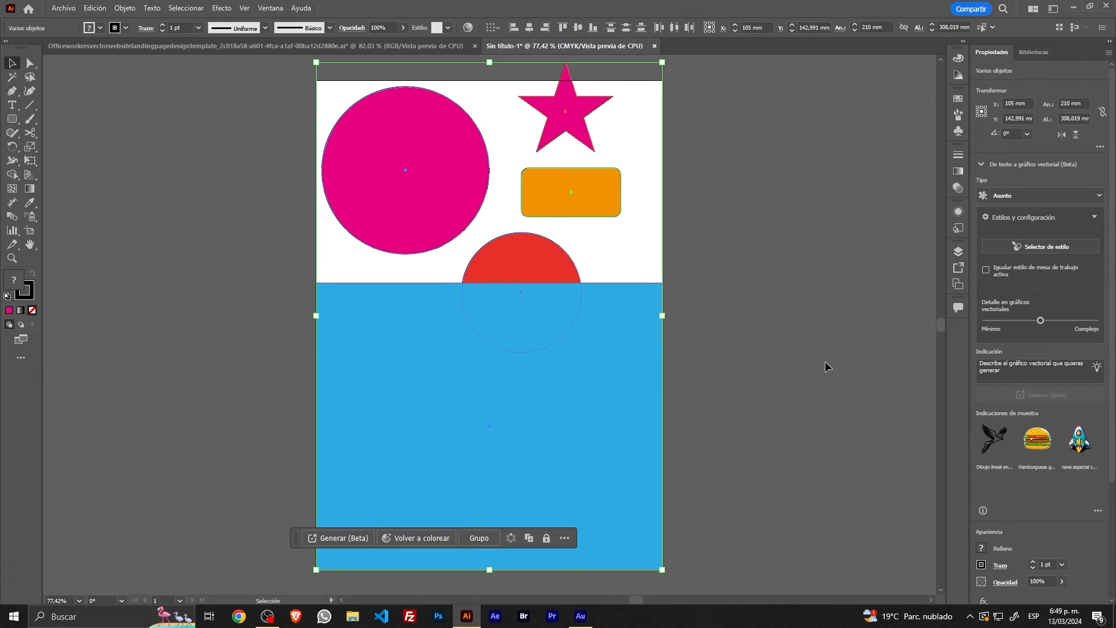
key("F7")
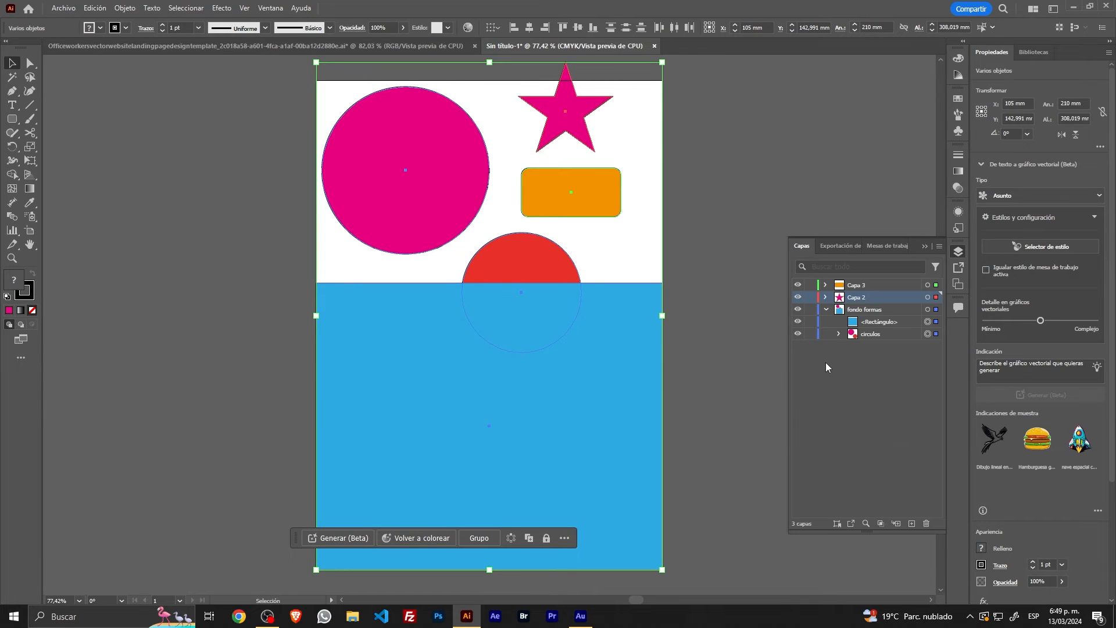
left_click(863, 390)
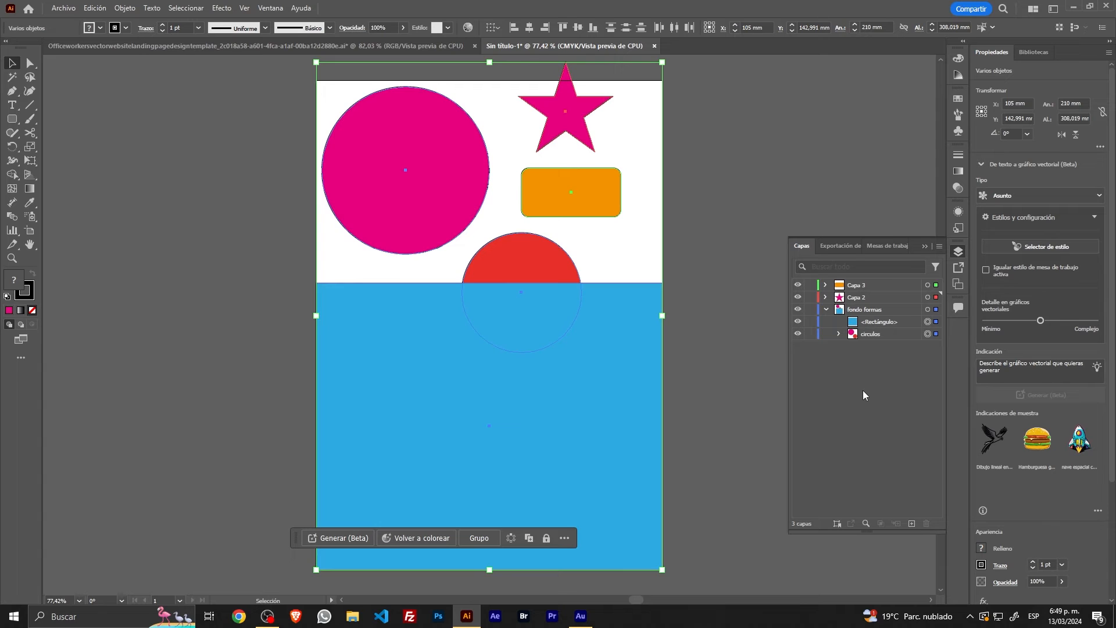
Step: Show the rulers and place two vertical guides at about 15 and 28 mm on the fondo formas layer
left_click(892, 309)
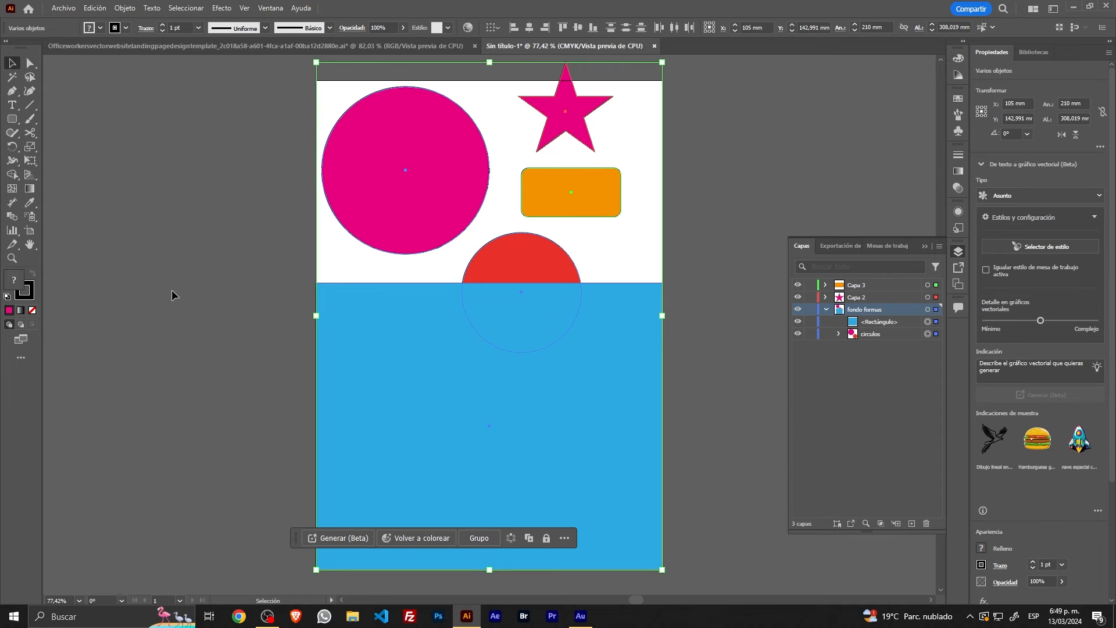
key("ctrl+r")
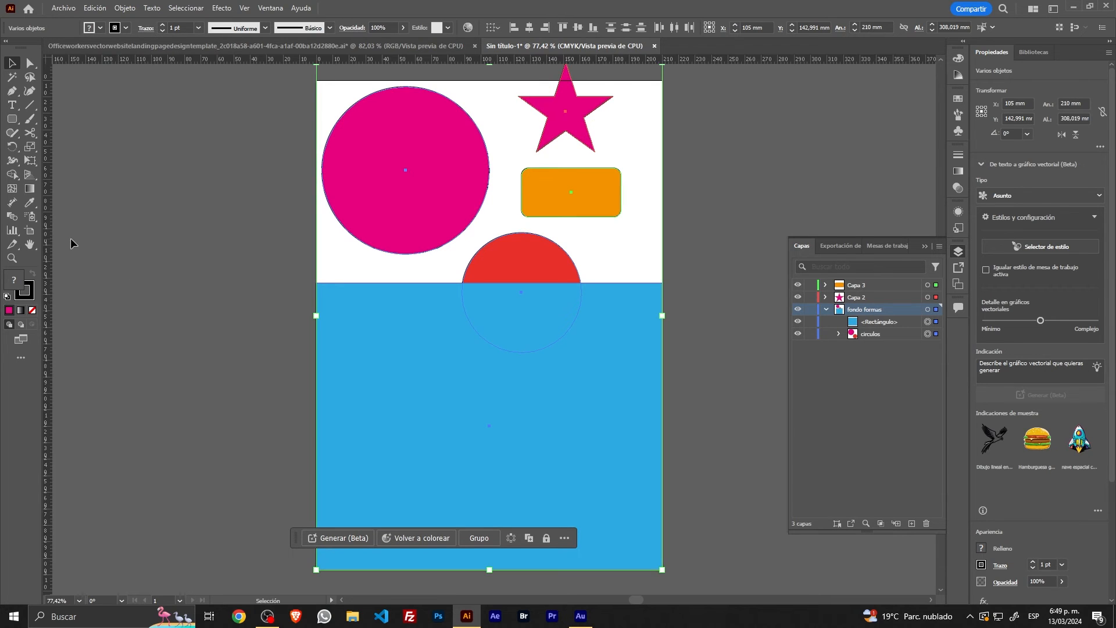
left_click_drag(52, 249, 343, 283)
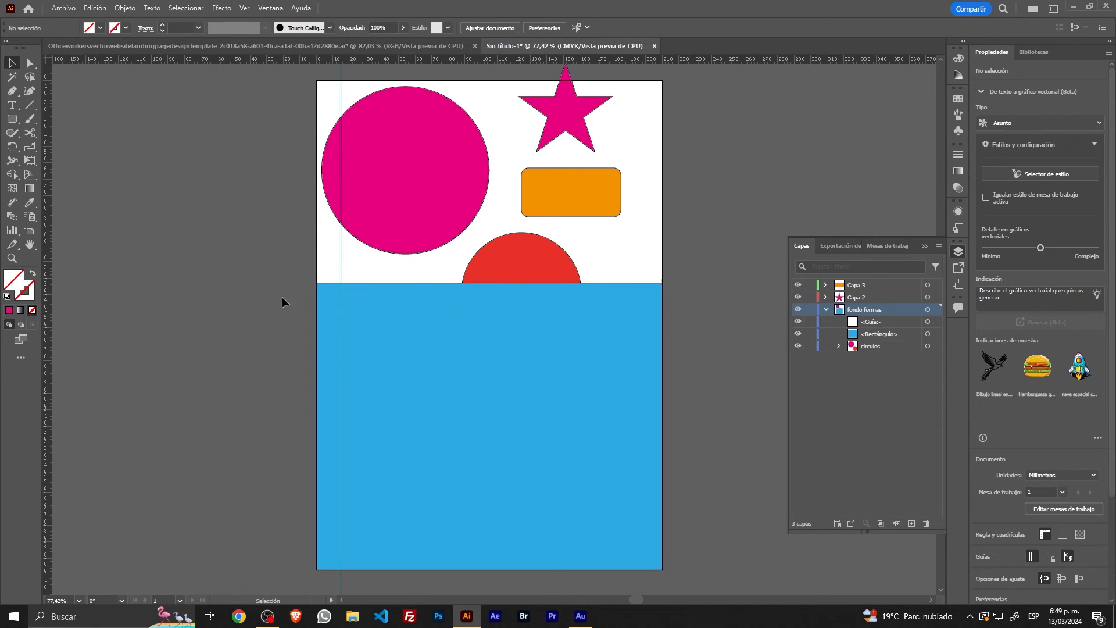
left_click_drag(51, 294, 362, 303)
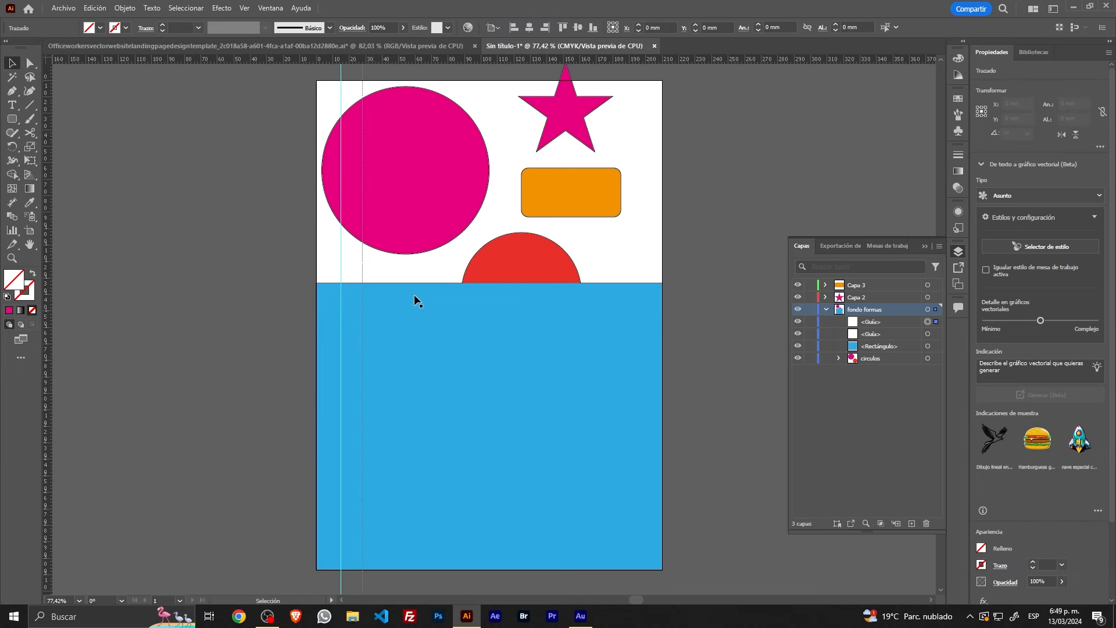
left_click(374, 271)
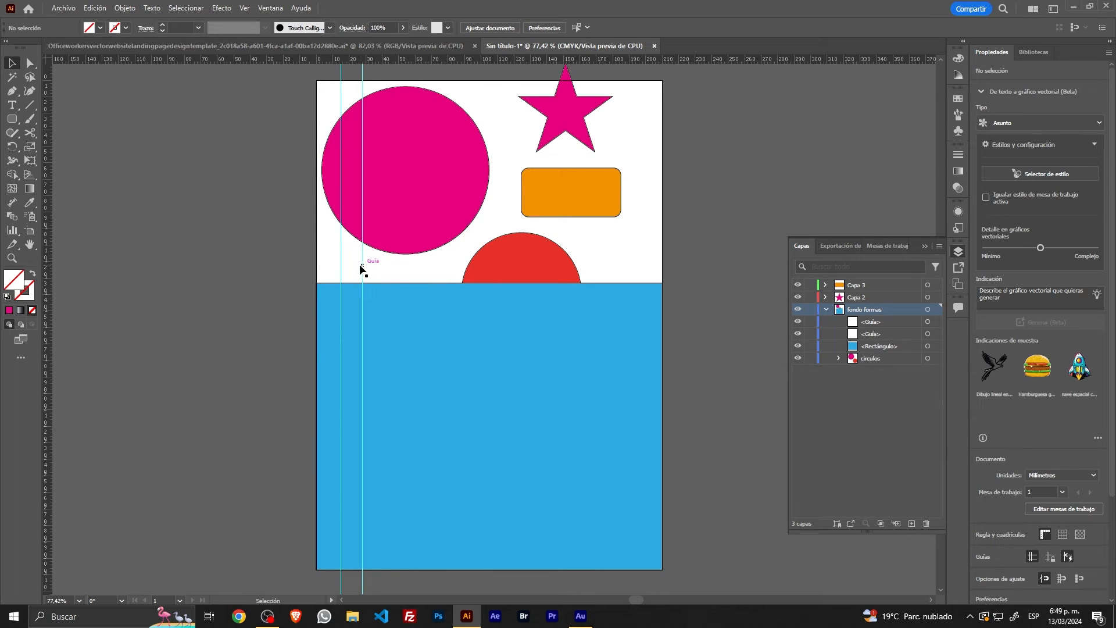
Step: Rename the star's layer estrella and move the star fully onto the artboard, to about X 167, Y 29 mm
left_click(855, 297)
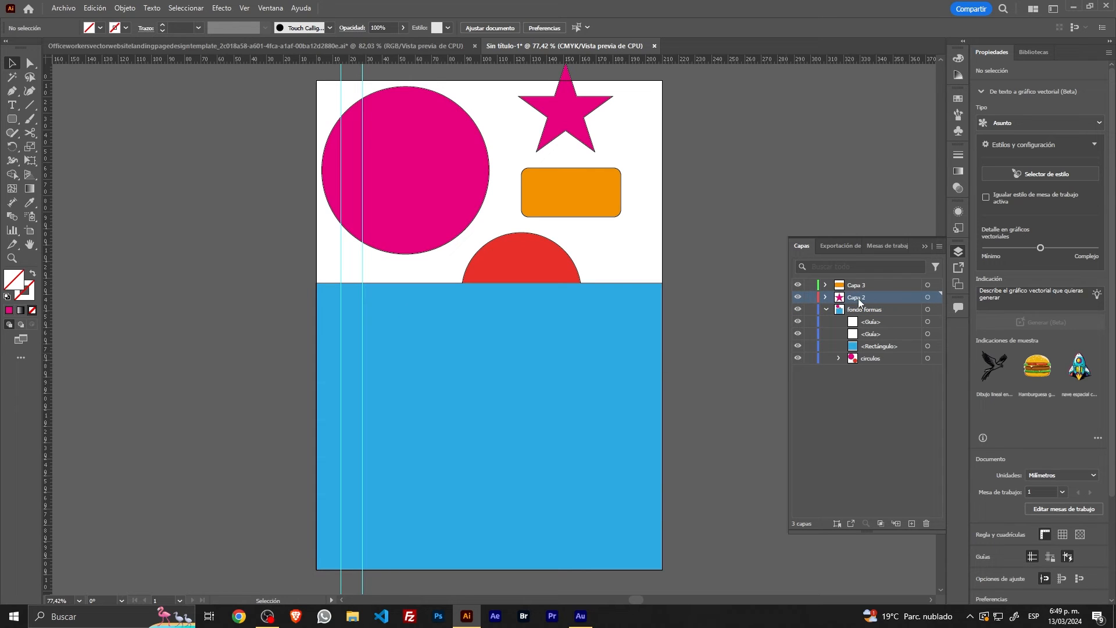
double_click(858, 297)
type("estrella")
key("Return")
left_click_drag(573, 129, 599, 146)
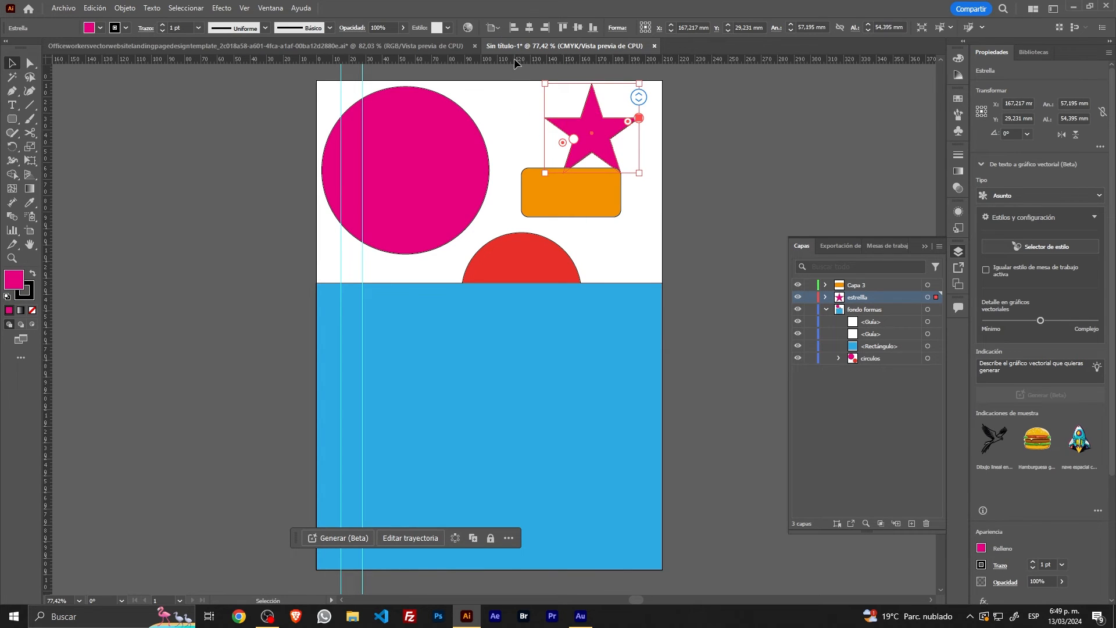
Step: Place two horizontal guides at about 13 and 18 mm on the estrella layer and select each guide pair to compare colours
left_click_drag(514, 58, 511, 109)
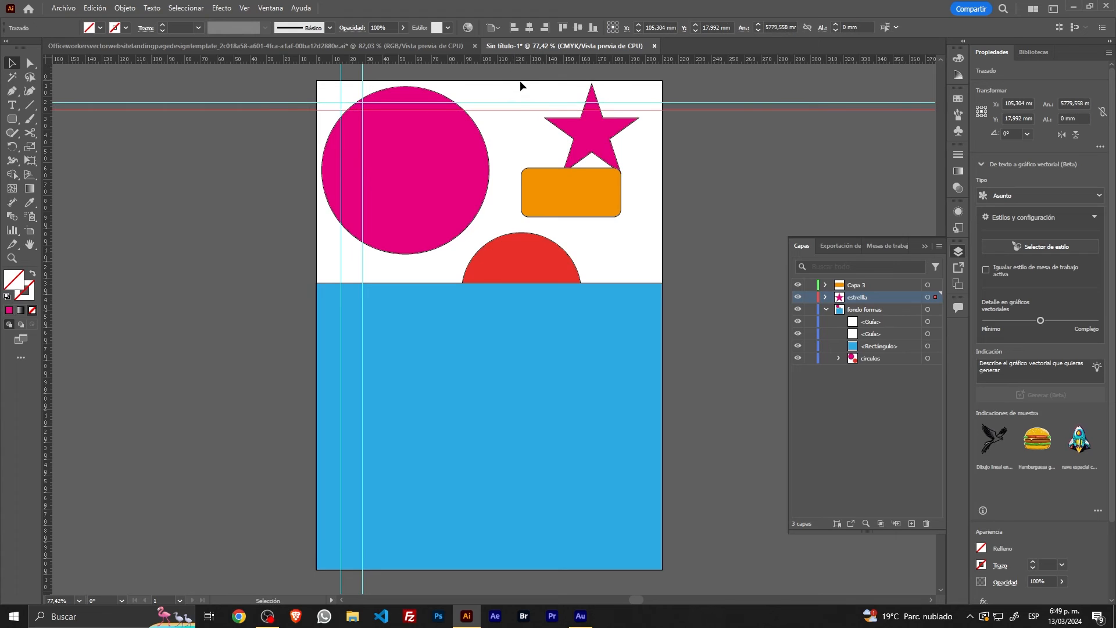
left_click(519, 89)
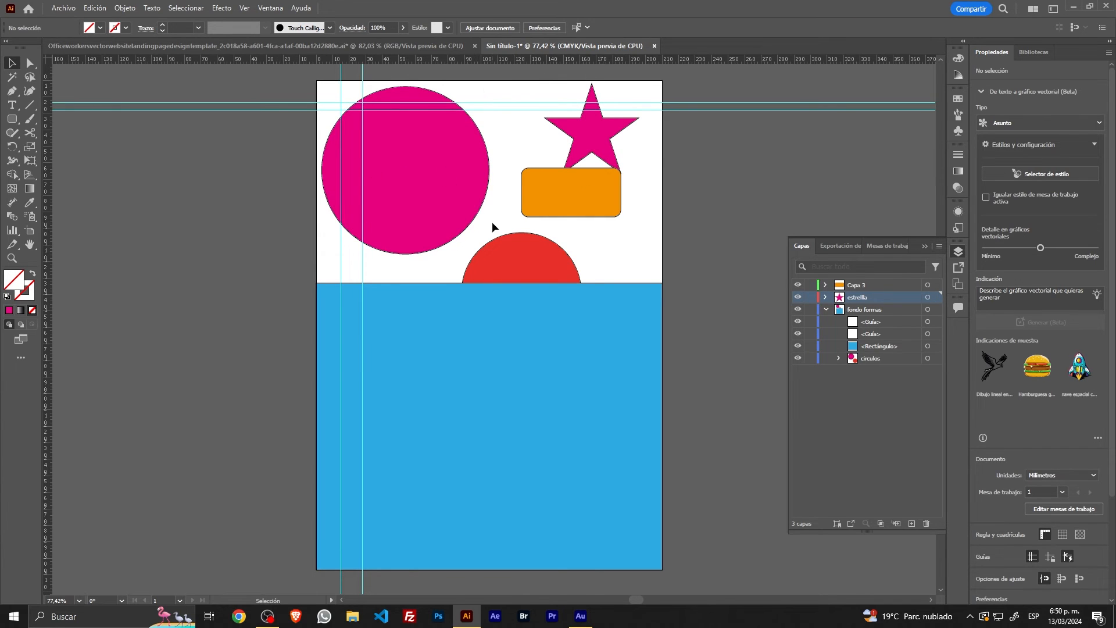
left_click_drag(506, 84, 509, 127)
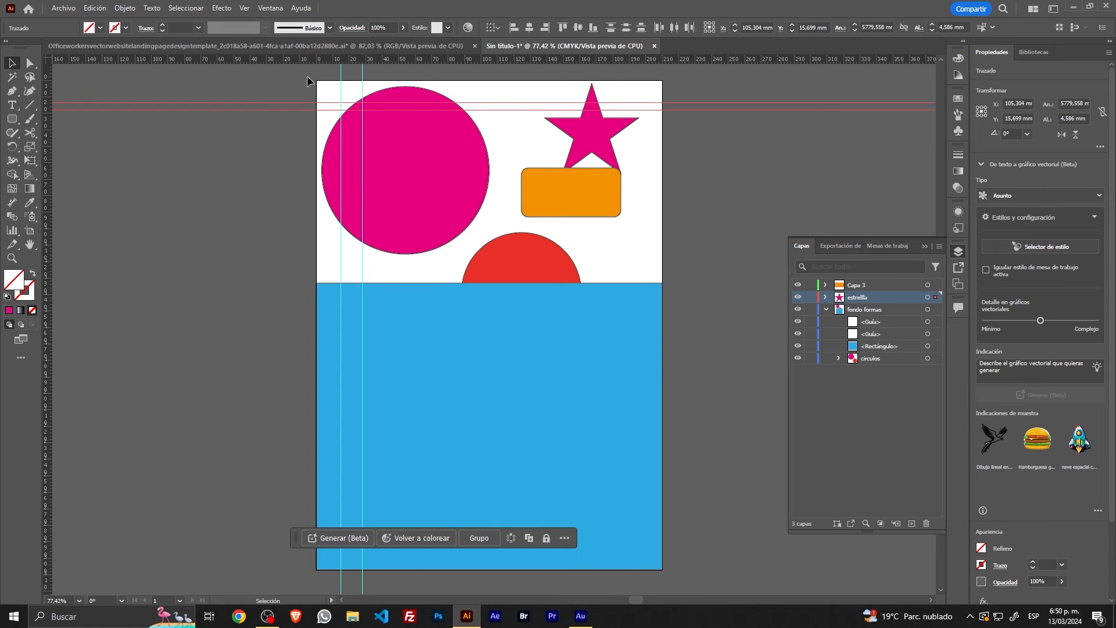
left_click_drag(350, 81, 368, 92)
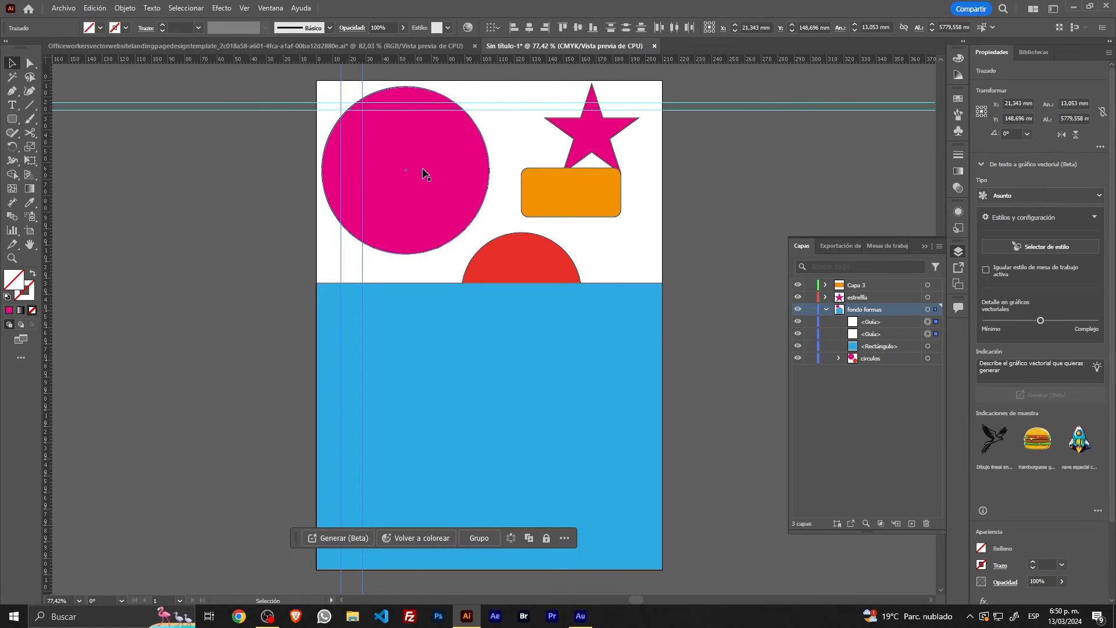
left_click(508, 139)
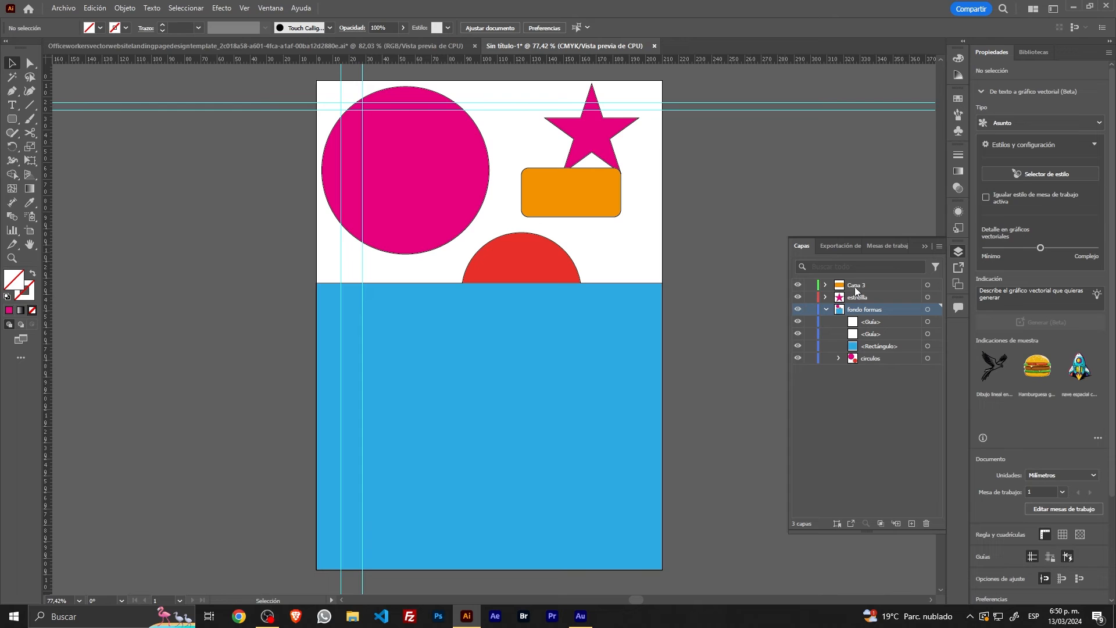
Step: Rename the orange rectangle's layer rectangulo and place a horizontal guide on it at about 91 mm
double_click(855, 285)
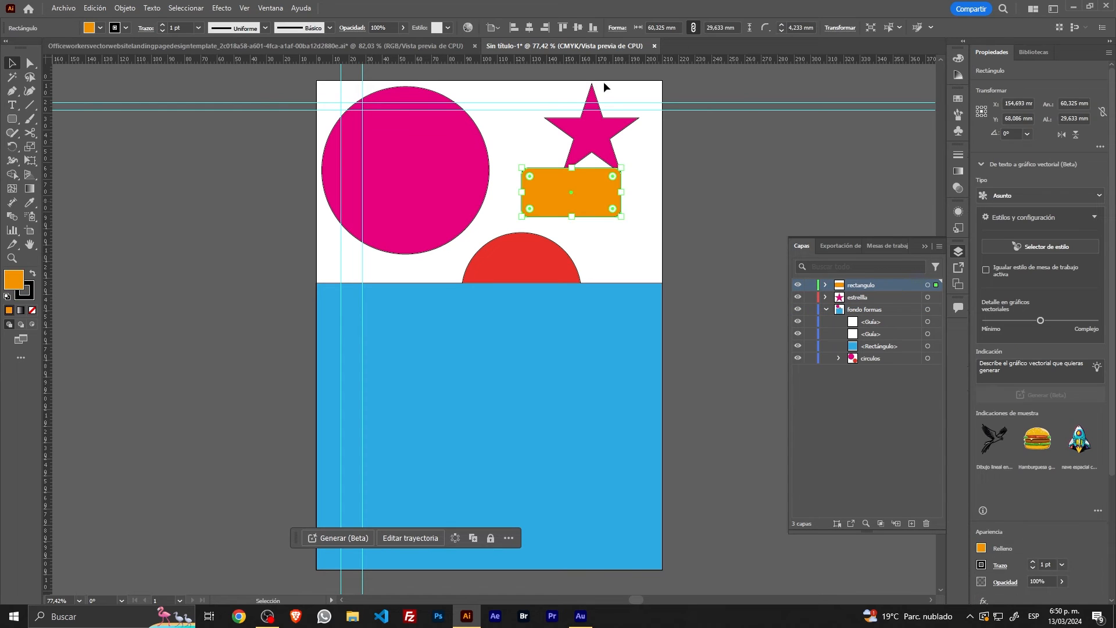
left_click_drag(588, 57, 605, 230)
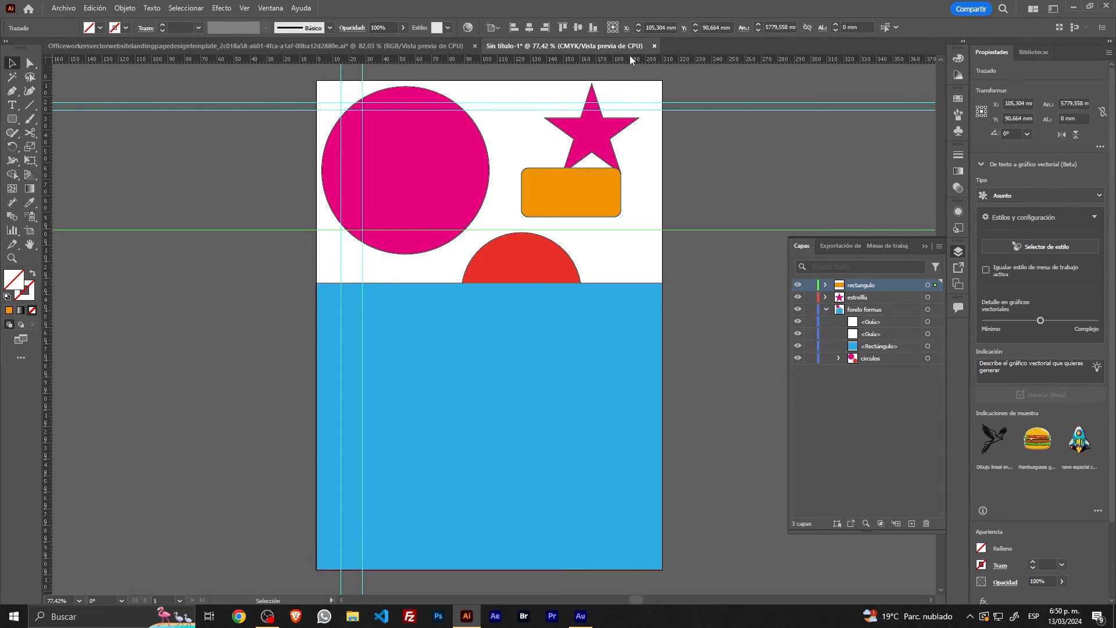
Step: Place a horizontal guide across the orange rectangle on the estrella layer and select everything to compare the guides' layer colours
left_click_drag(631, 67, 653, 179)
left_click(837, 149)
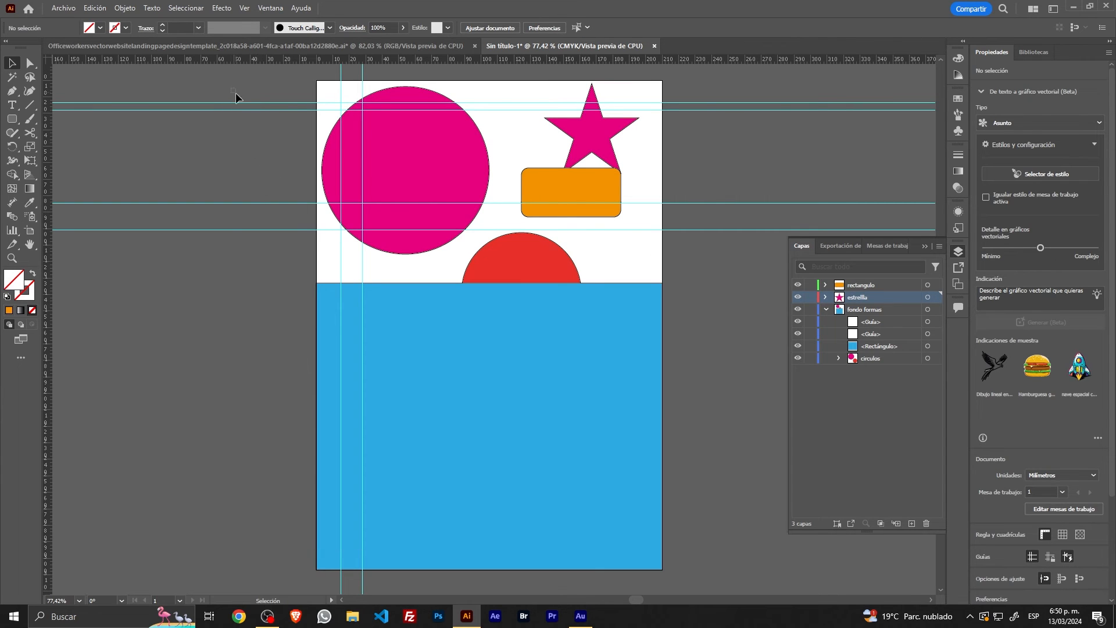
key("ctrl+a")
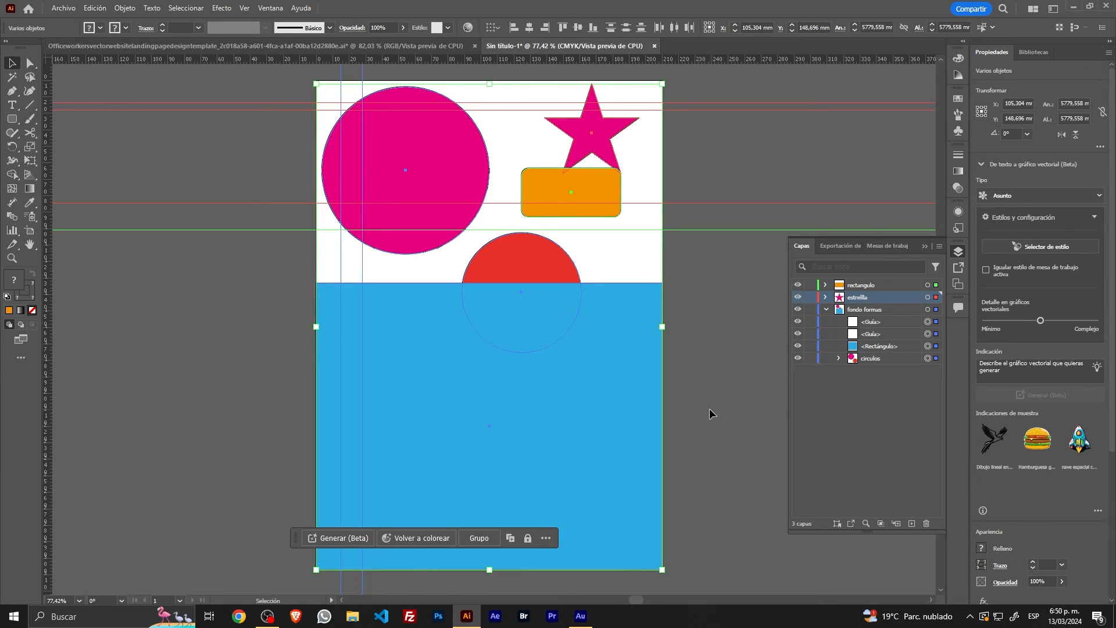
left_click(709, 408)
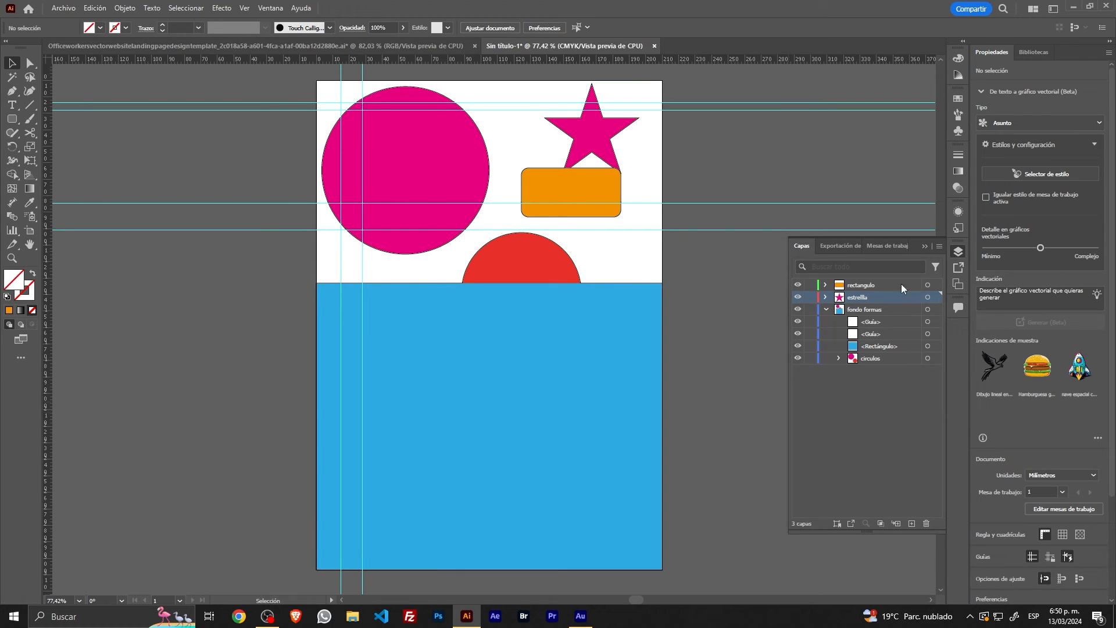
Step: Add a sublayer inside the rectangulo layer and select all of that layer's contents
left_click(872, 286)
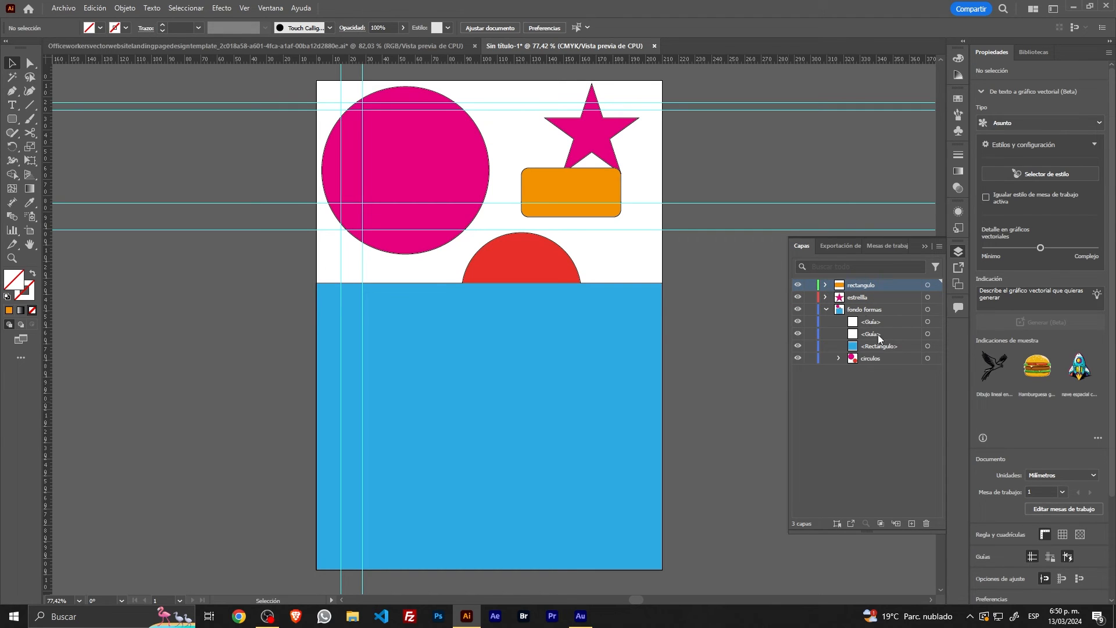
left_click(897, 522)
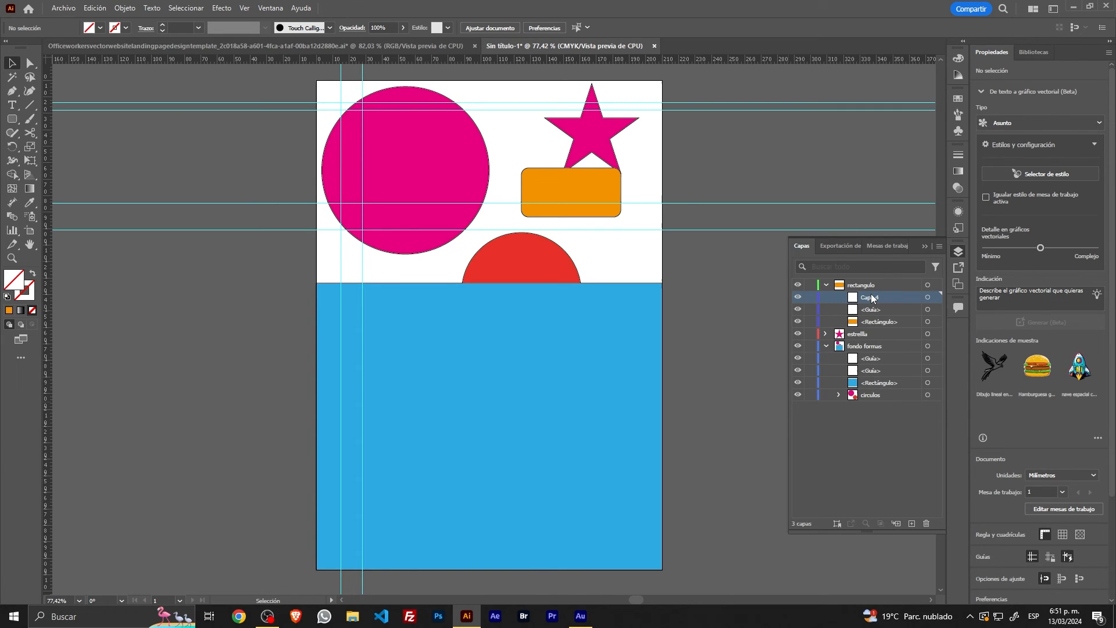
left_click(927, 285)
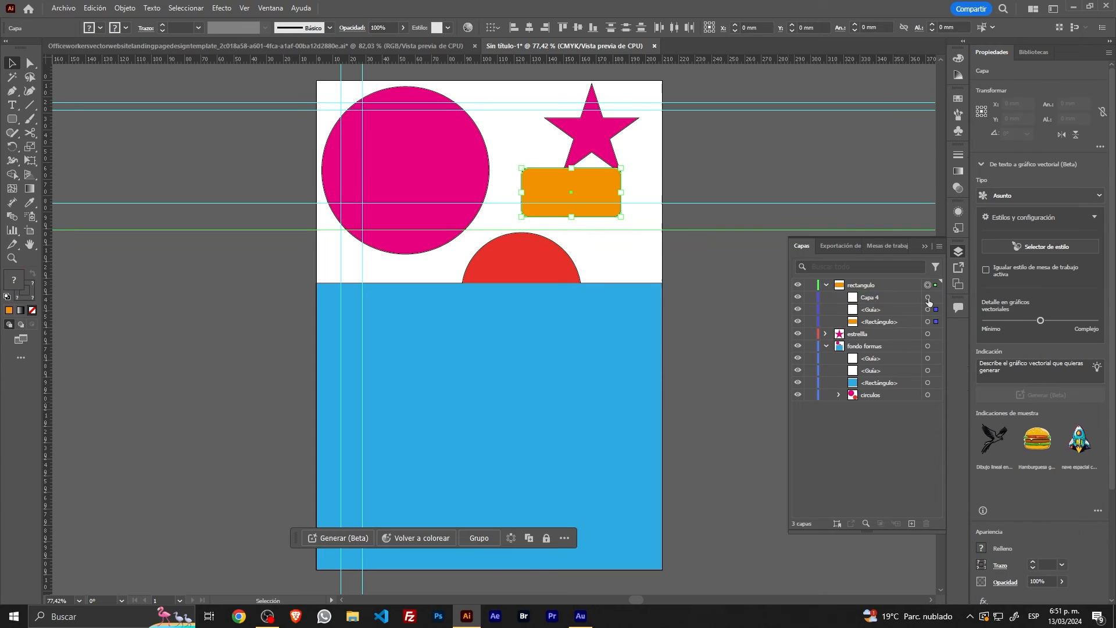
Step: Target the Capa 4 sublayer to check it for artwork, and collapse the rectangulo layer
left_click(928, 298)
left_click(826, 285)
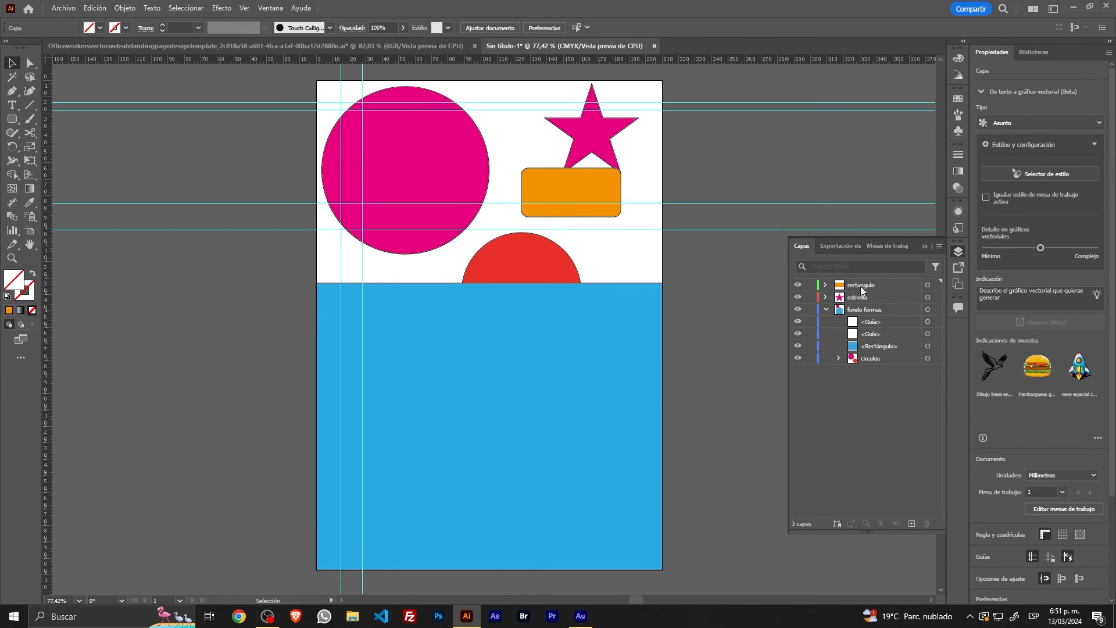
left_click(861, 286)
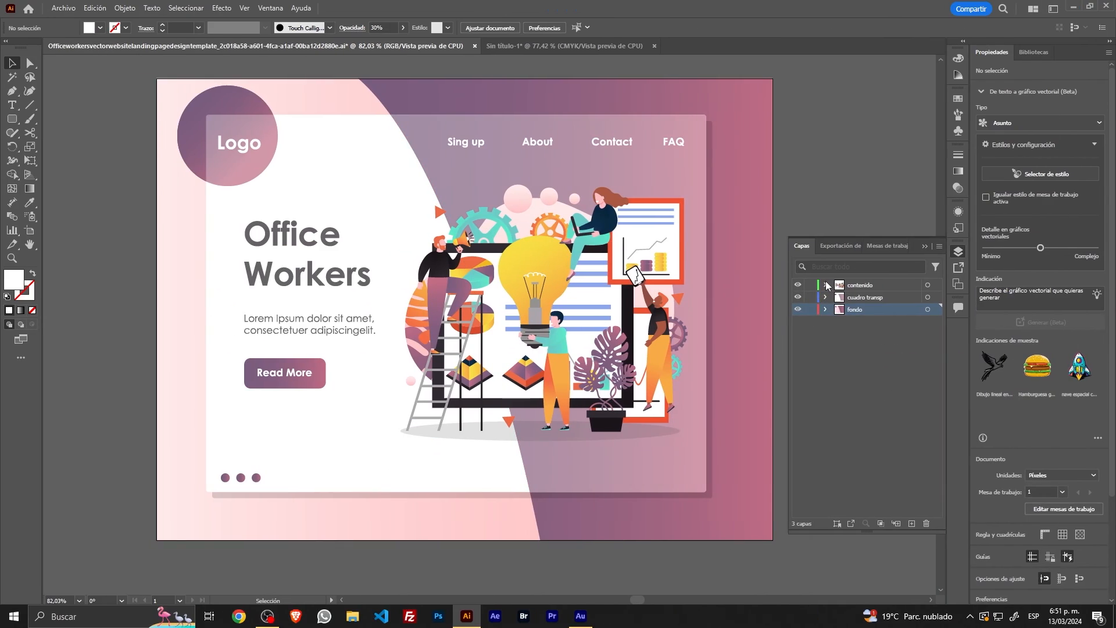
Step: Switch to the Office Workers landing page document and expand its contenido layer to examine the groups inside
left_click(826, 285)
left_click(826, 284)
left_click(865, 286)
mouse_move(865, 287)
left_mouse_down()
mouse_move(881, 318)
mouse_move(859, 284)
left_mouse_up()
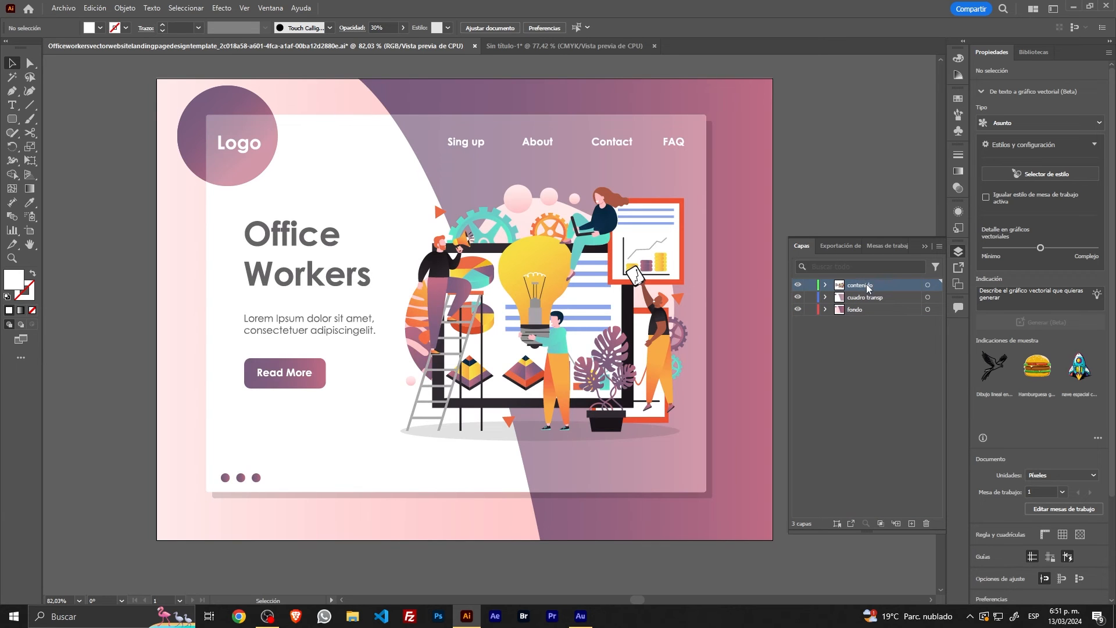
left_click(825, 286)
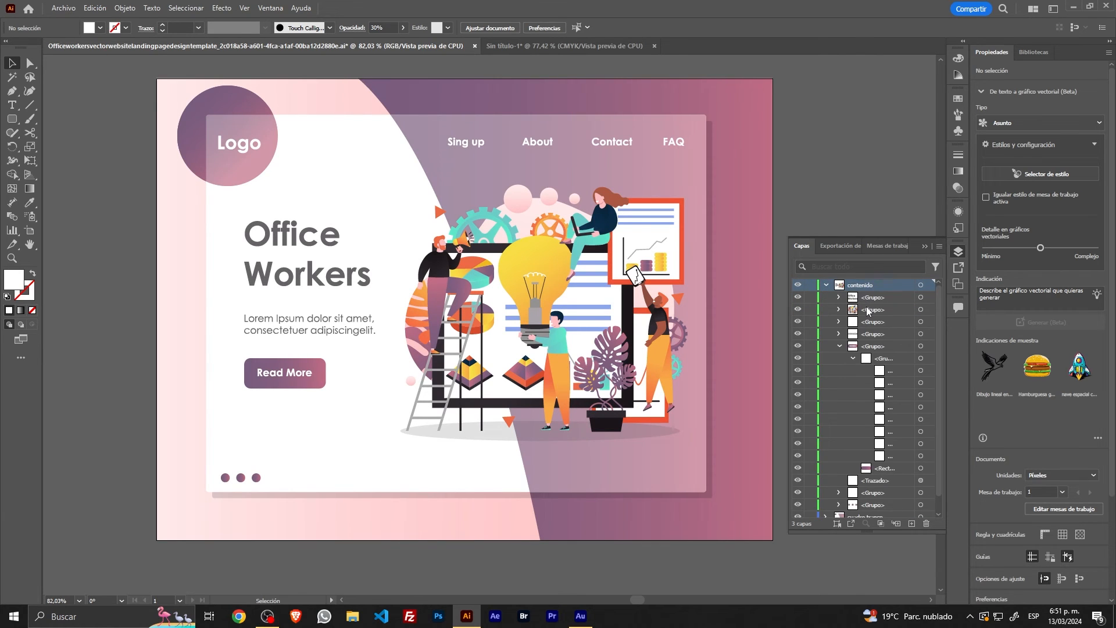
Step: Select the office workers illustration on the artboard and rename its group in the contenido layer as ilustracion
left_click(550, 292)
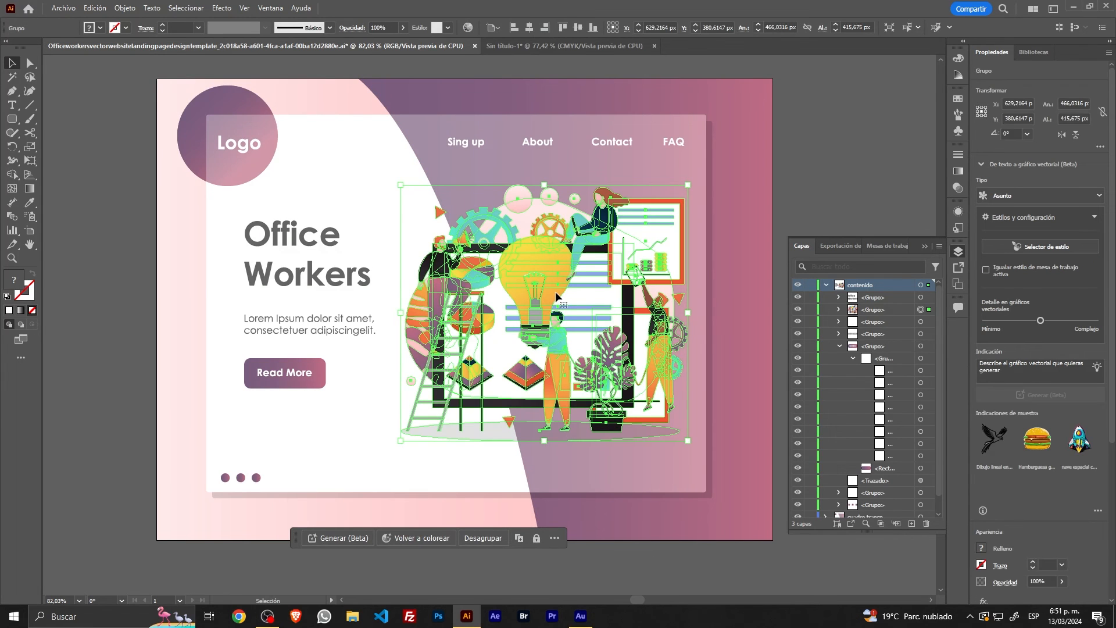
double_click(873, 310)
key("BackSpace")
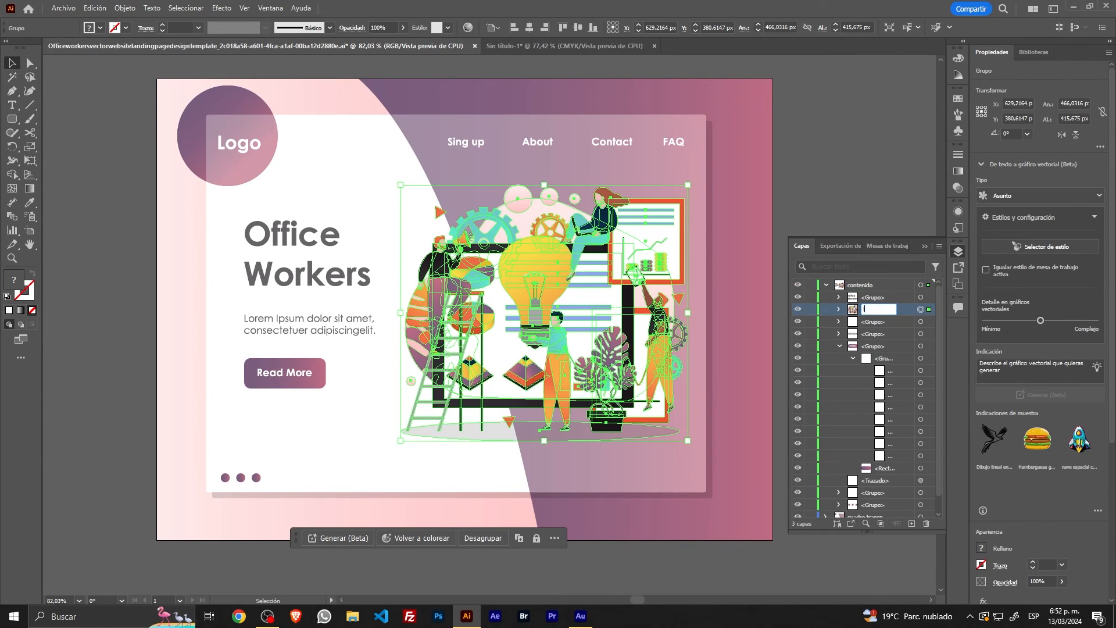
type("ilustracion")
key("Return")
Step: Expand the ilustracion group, select one of its orange triangles and a pink ellipse, and collapse the expanded groups
left_click(839, 310)
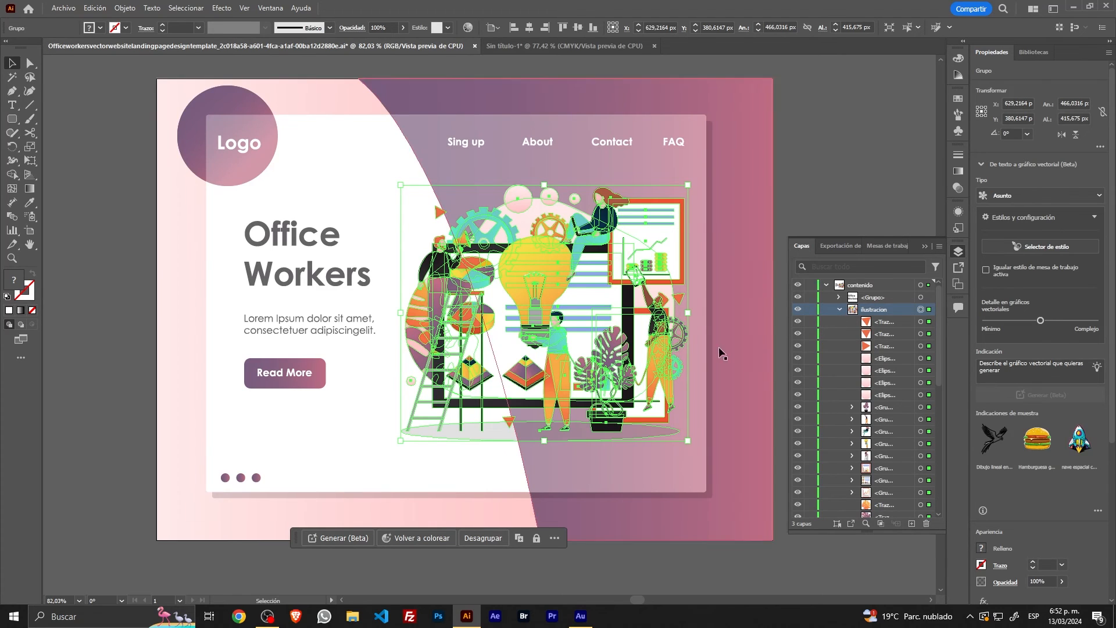
left_click(921, 336)
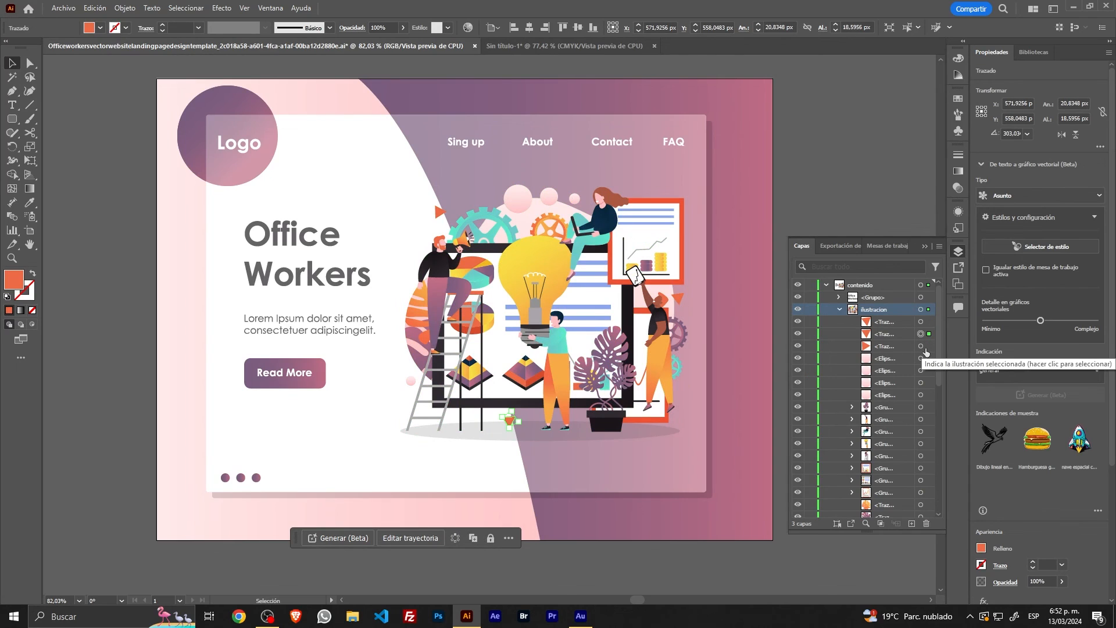
left_click(920, 370)
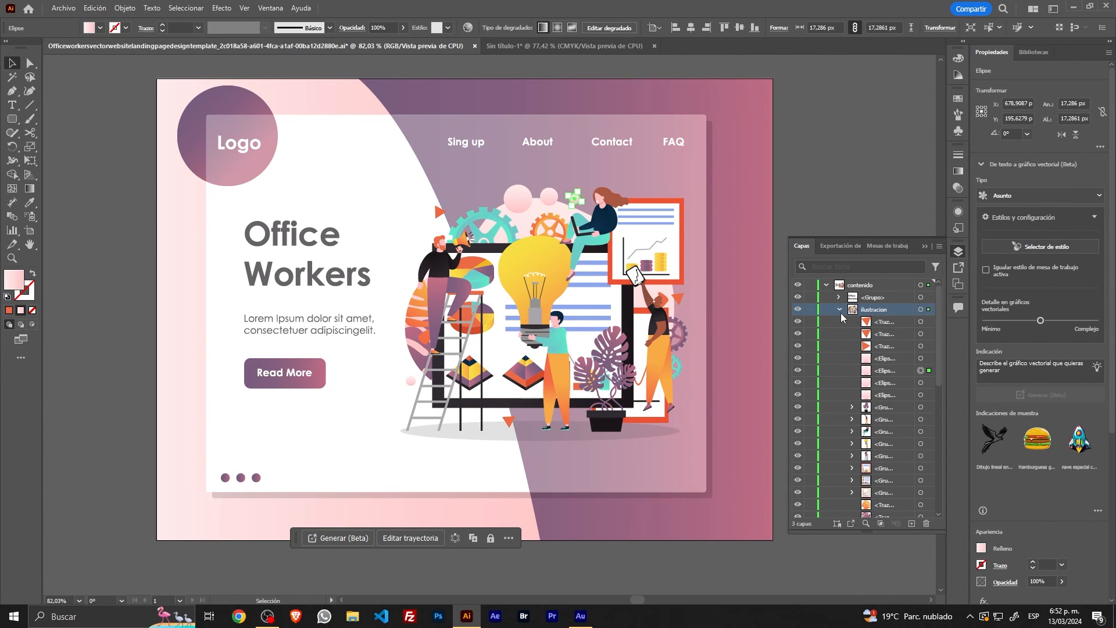
left_click(839, 310)
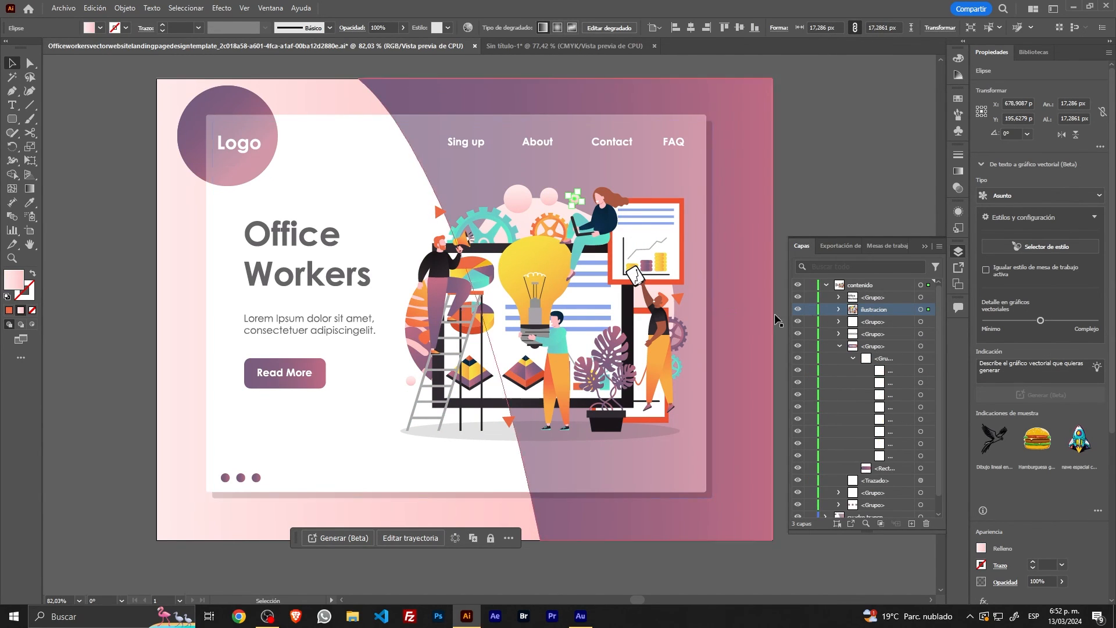
left_click(840, 346)
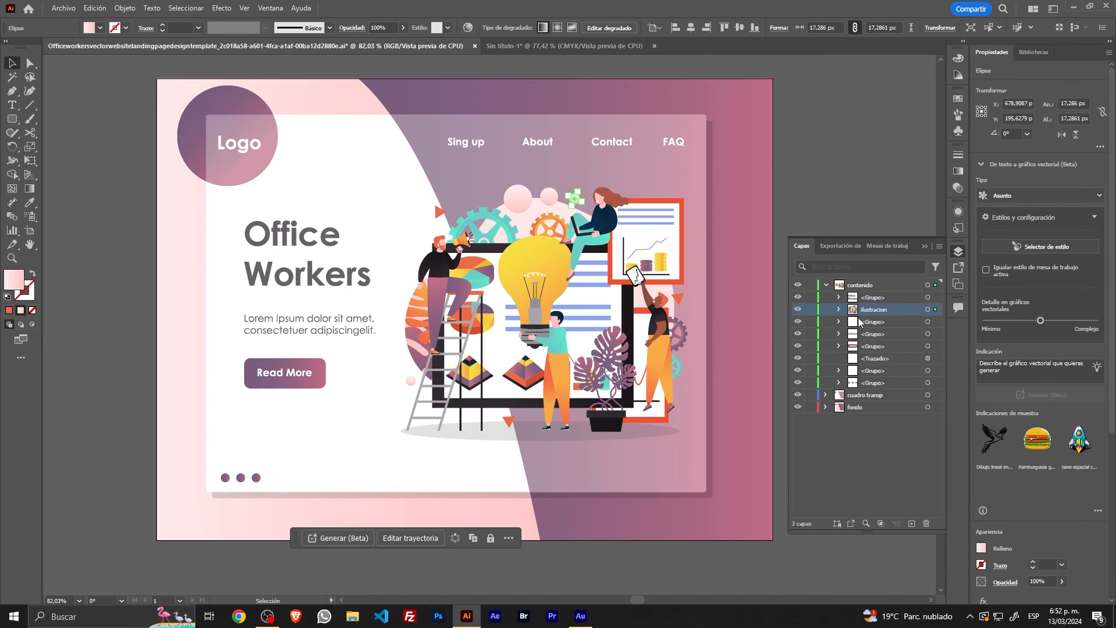
Step: Move the ilustracion group into the fondo layer and hide the contenido and cuadro transp layers
left_click_drag(856, 317, 858, 405)
left_click(798, 285)
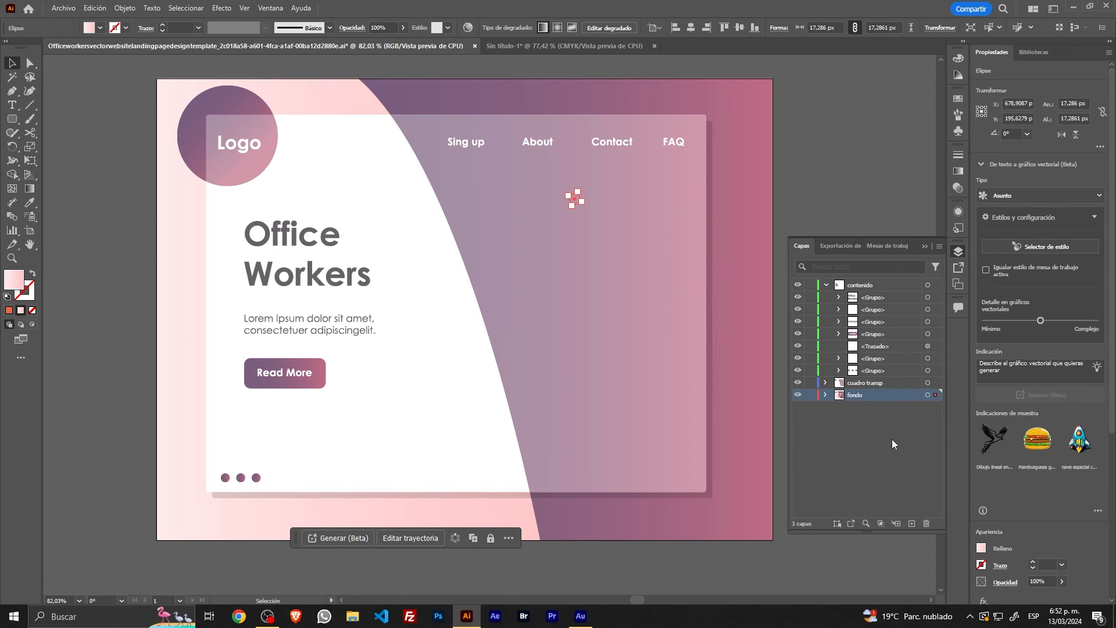
left_click(798, 382)
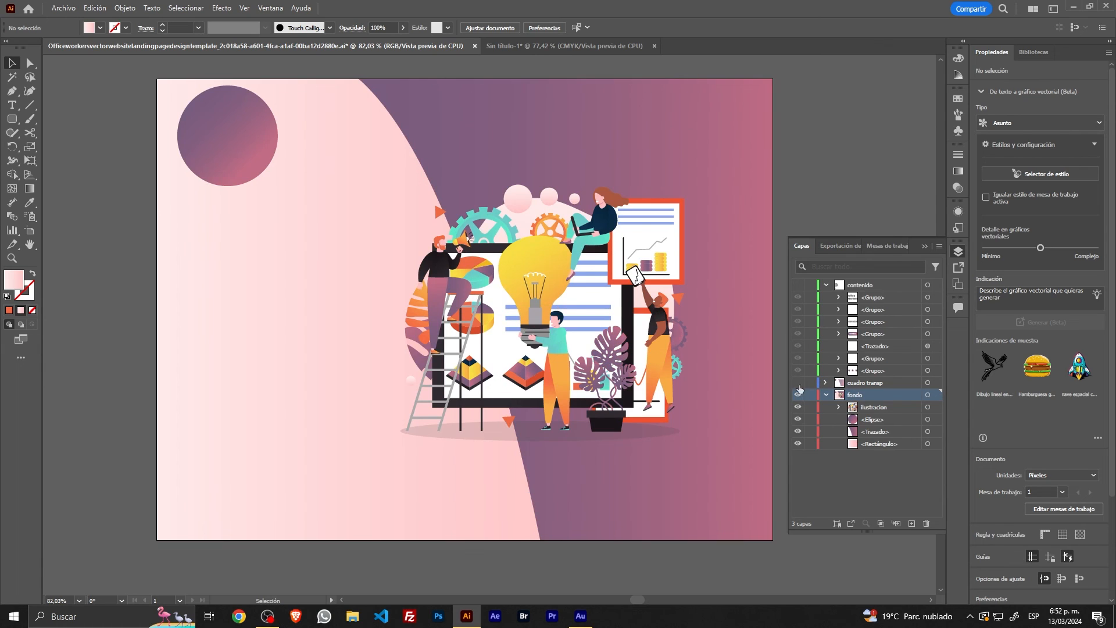
Step: Show the cuadro transp layer and move the ilustracion group back to the top of the contenido layer
left_click(798, 383)
left_click(880, 406)
left_click_drag(880, 406, 874, 292)
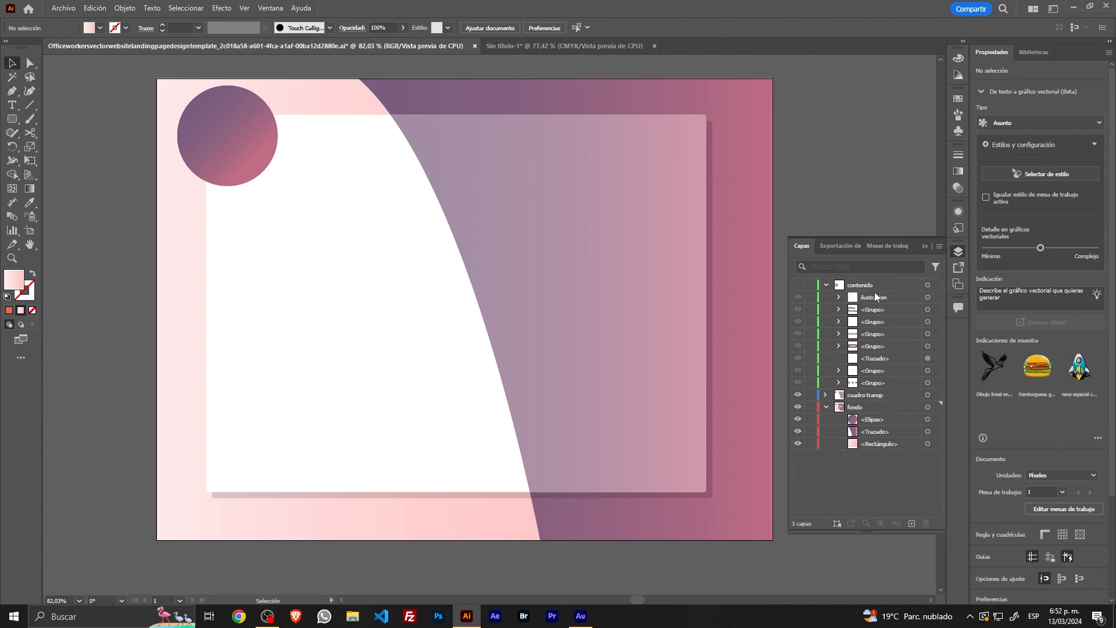
Step: Show the contenido layer, and toggle its visibility off and on once more to compare the artboard
left_click(794, 286)
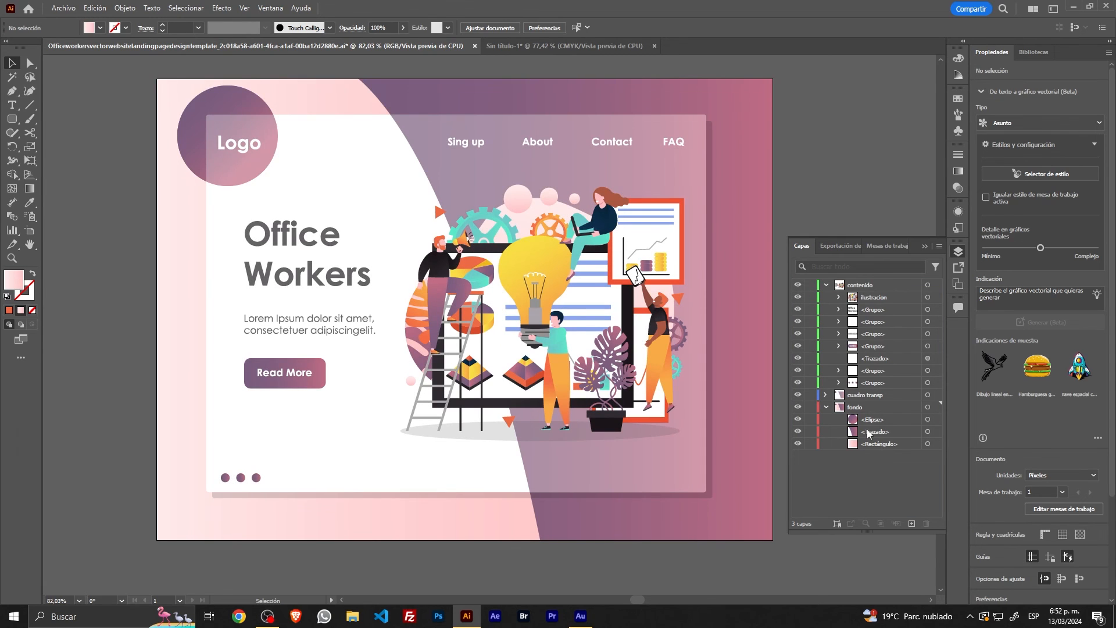
left_click(797, 285)
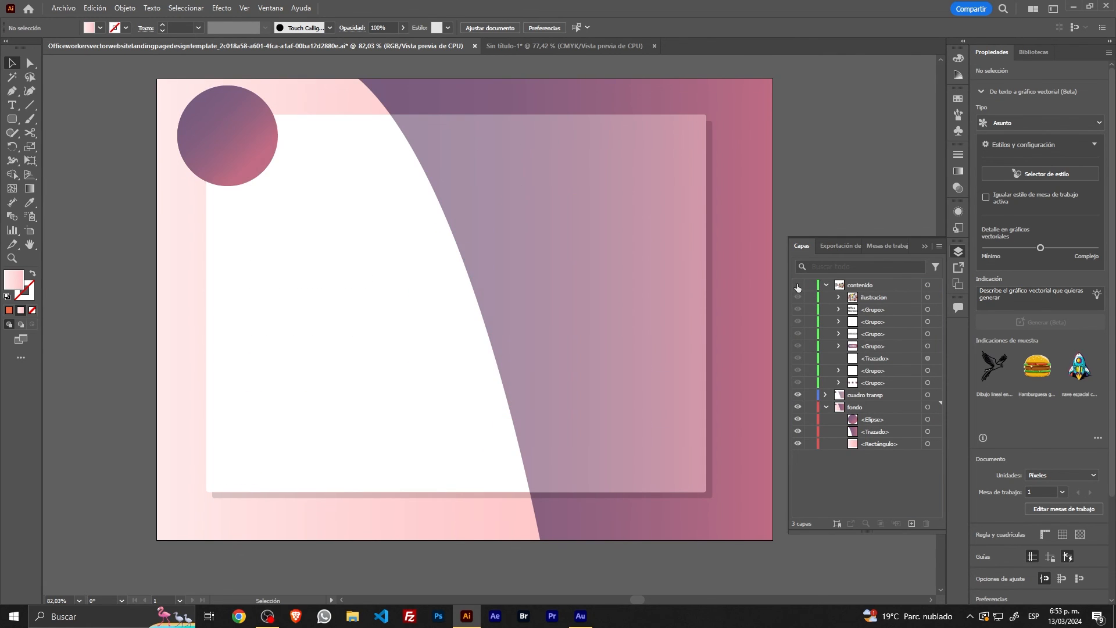
left_click(797, 285)
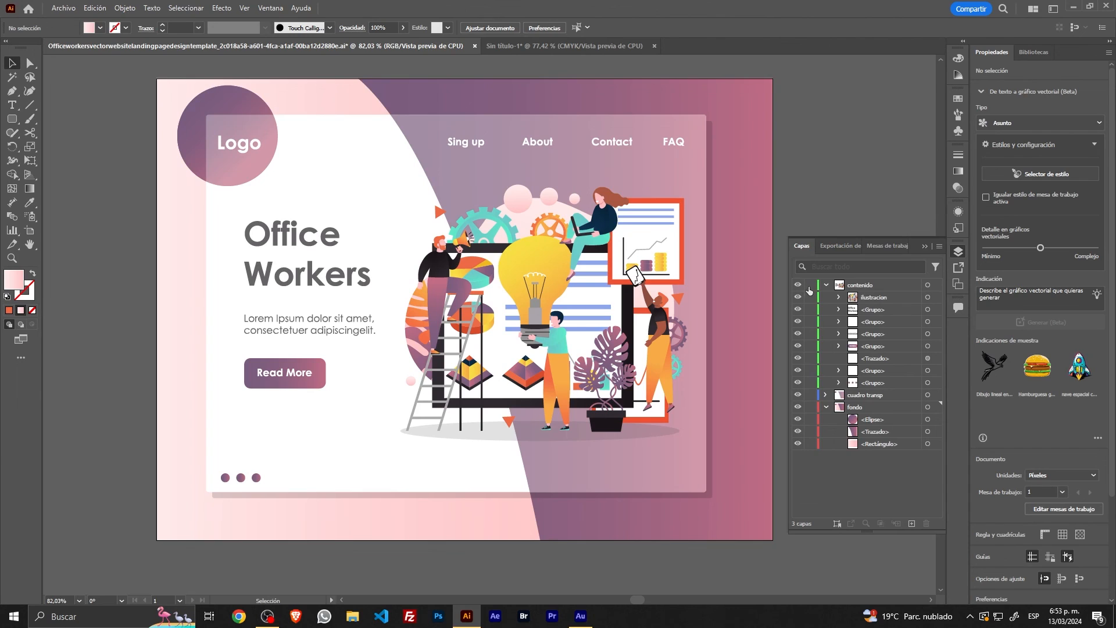
Step: Try locking and unlocking the contenido and cuadro transp layers and the background rectangle, and lock the entire fondo layer
left_click(810, 284)
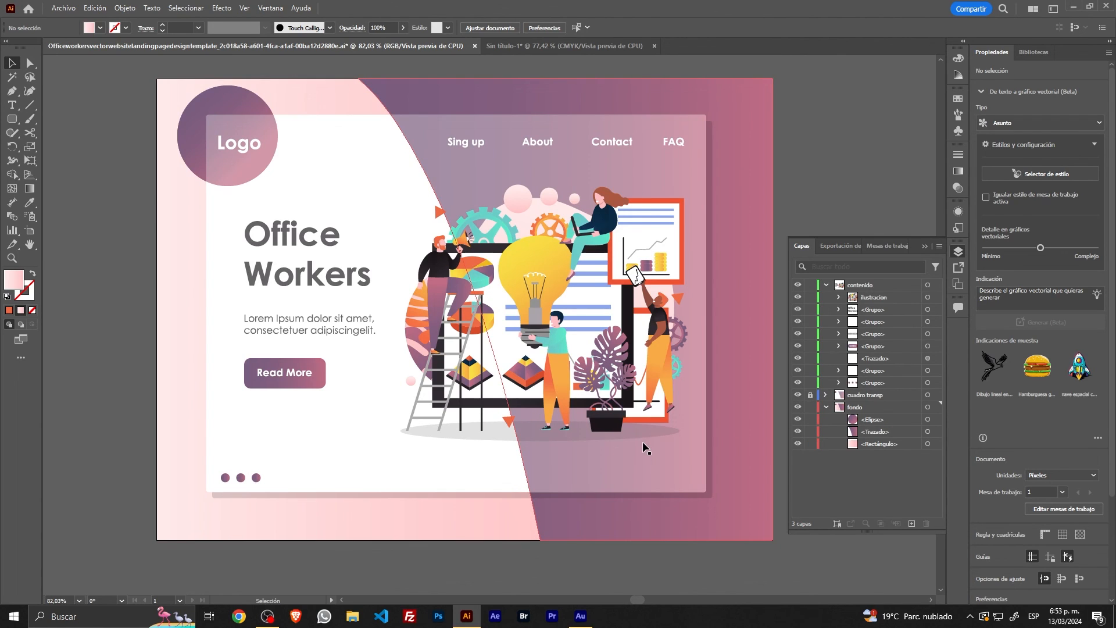
left_click(811, 407)
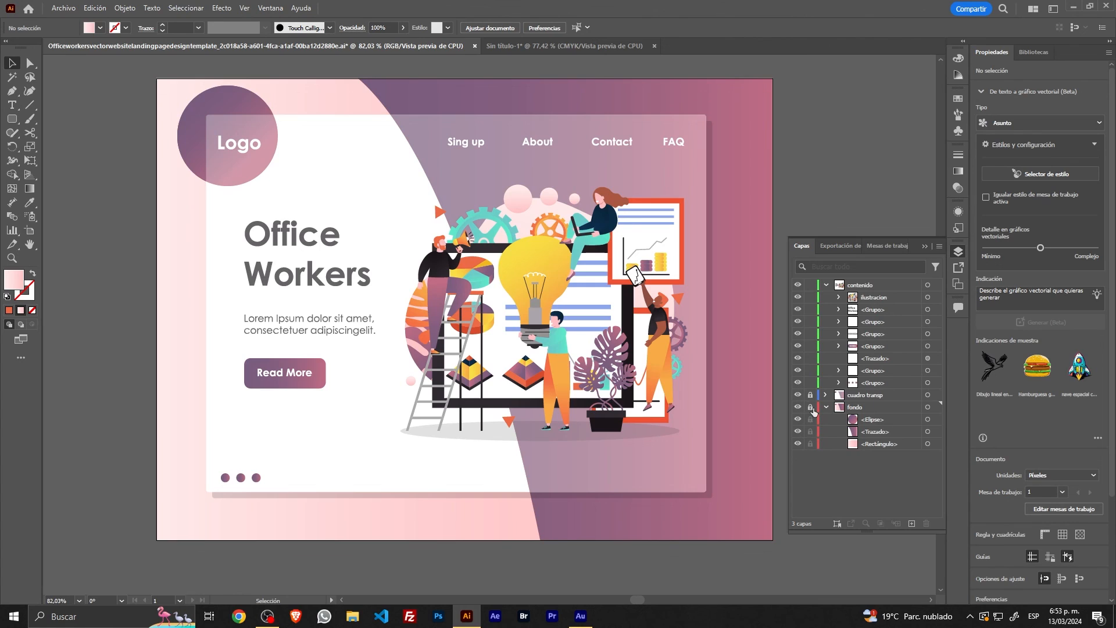
left_click(810, 407)
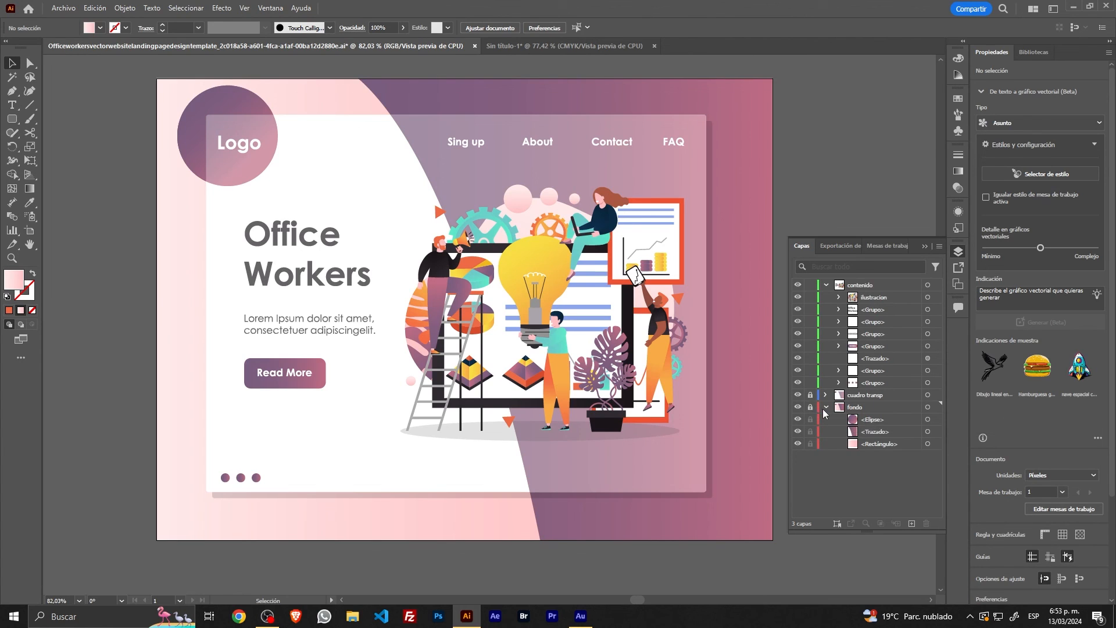
left_click(810, 444)
left_click(810, 407)
Step: Display the contenido layer's artwork in outline view and return it to preview
left_click(798, 286, "ctrl")
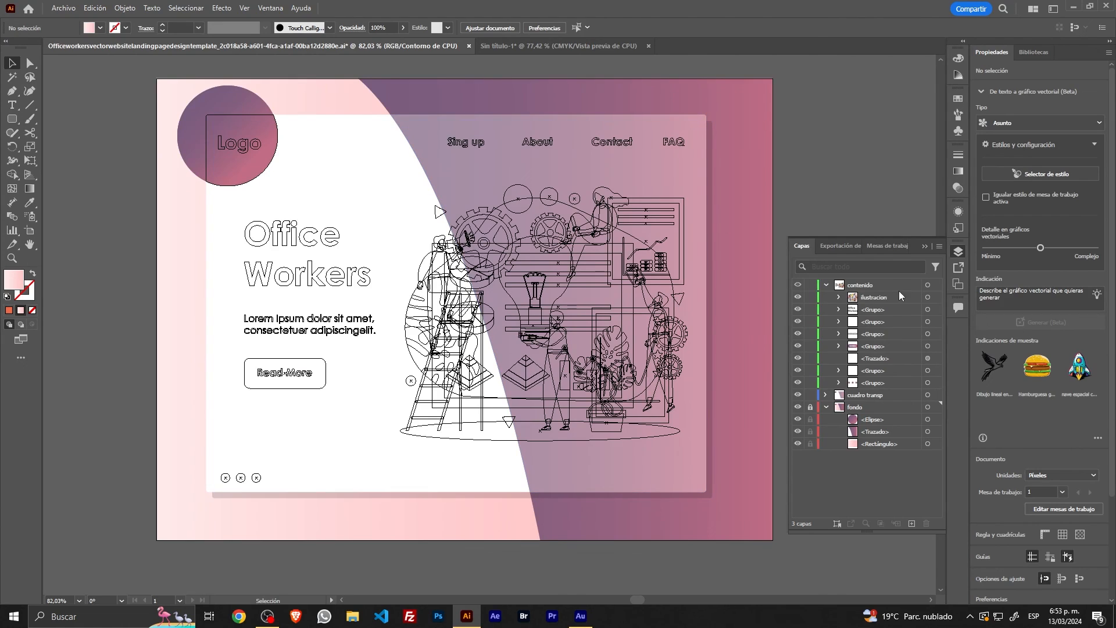
left_click(798, 285, "ctrl")
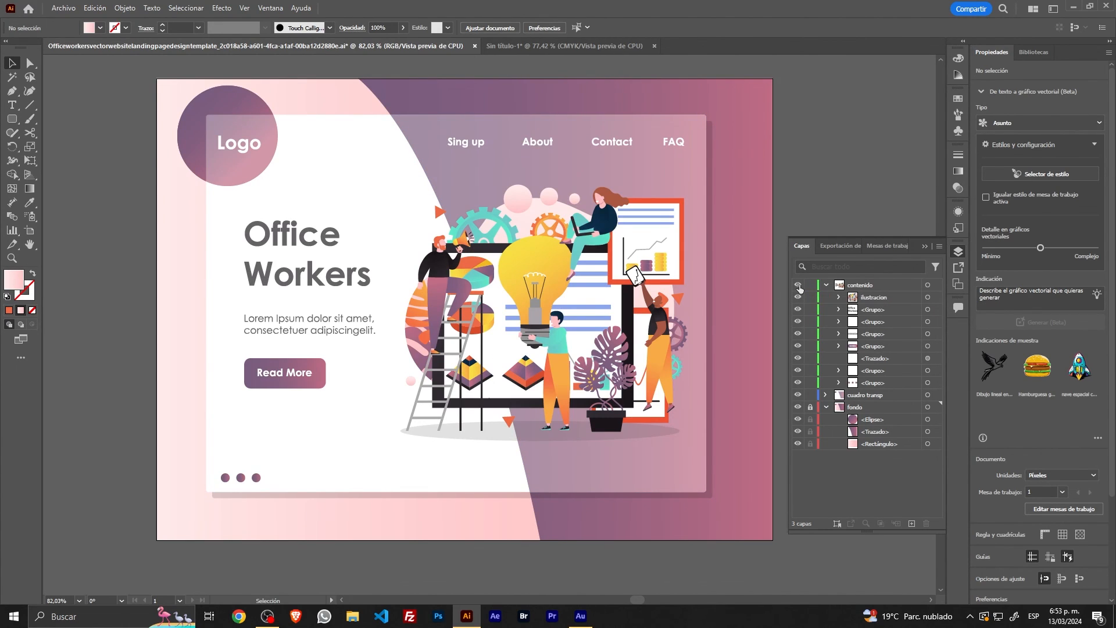